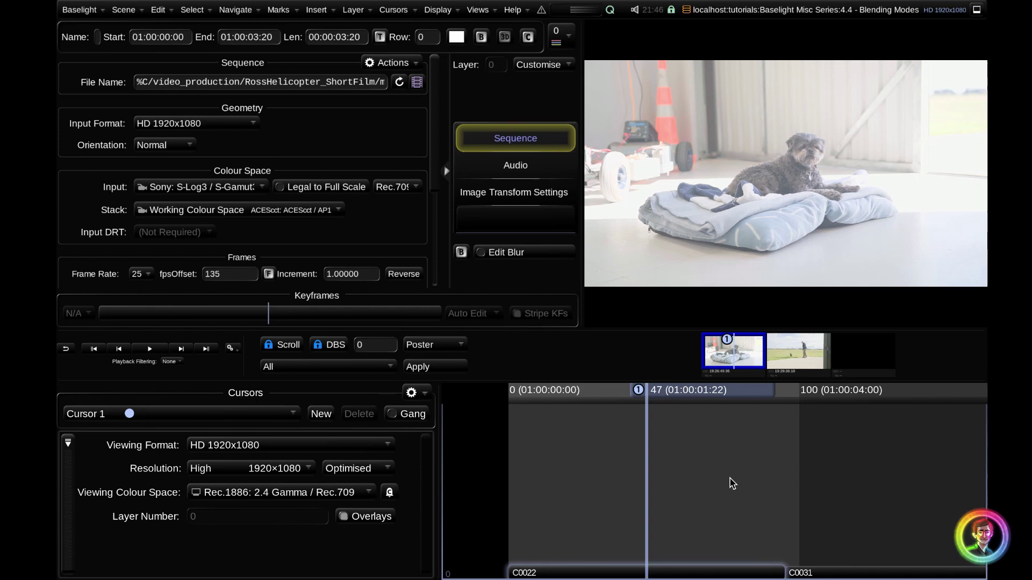
Enlarge the upper panels and widen the viewer showing the C0022 dog-on-cushion shot
drag(666, 329, 640, 426)
drag(579, 347, 373, 332)
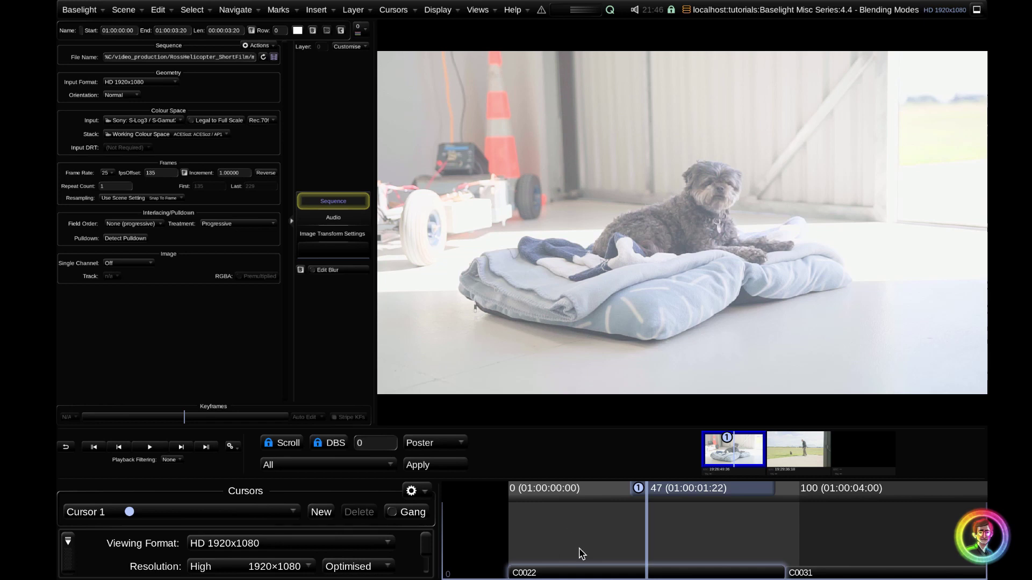
From frame 0, add a Blend layer to C0022 with Mix 1.0000 and Over mode, then widen its panel
click(589, 567)
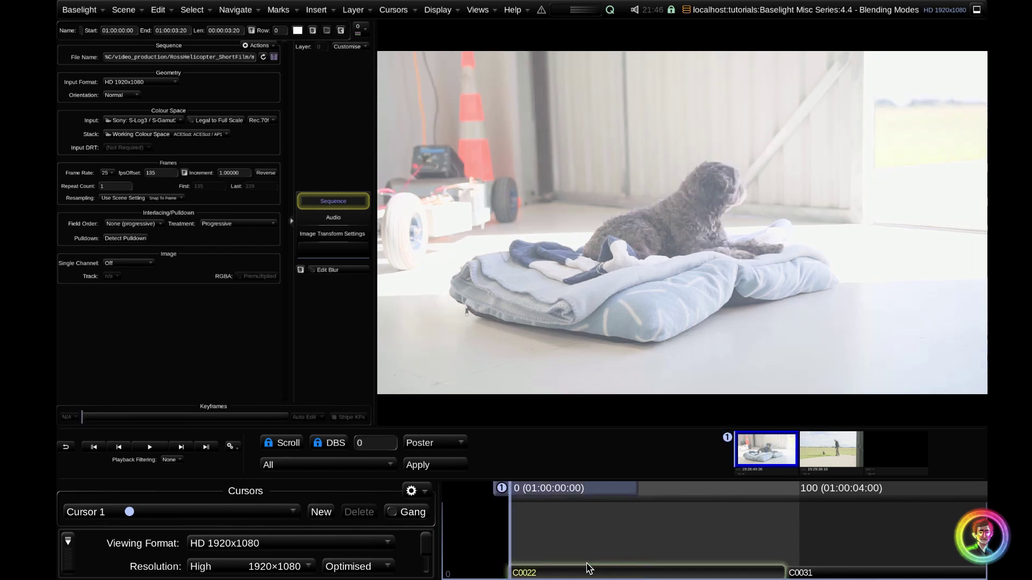
click(589, 568)
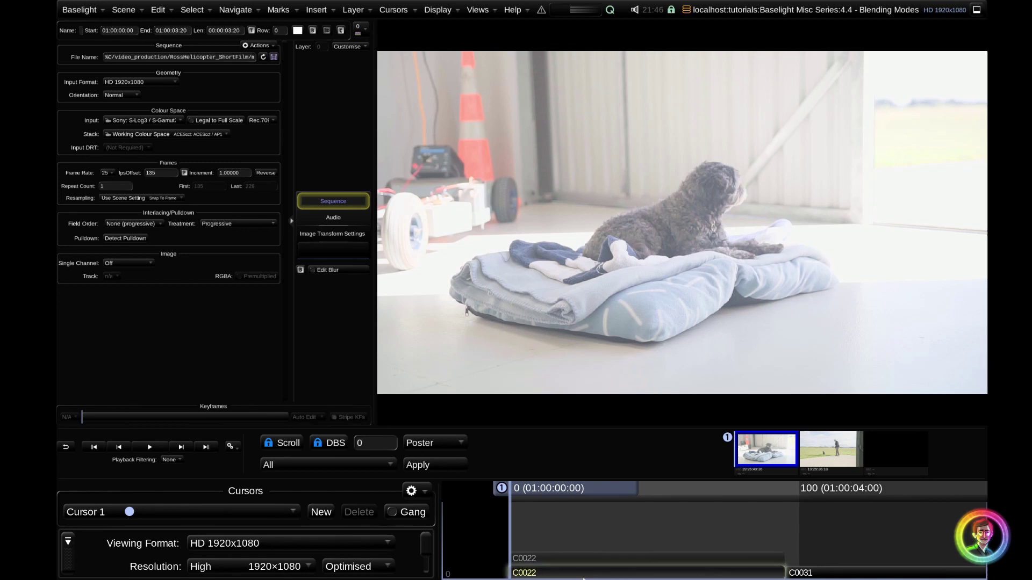
click(584, 578)
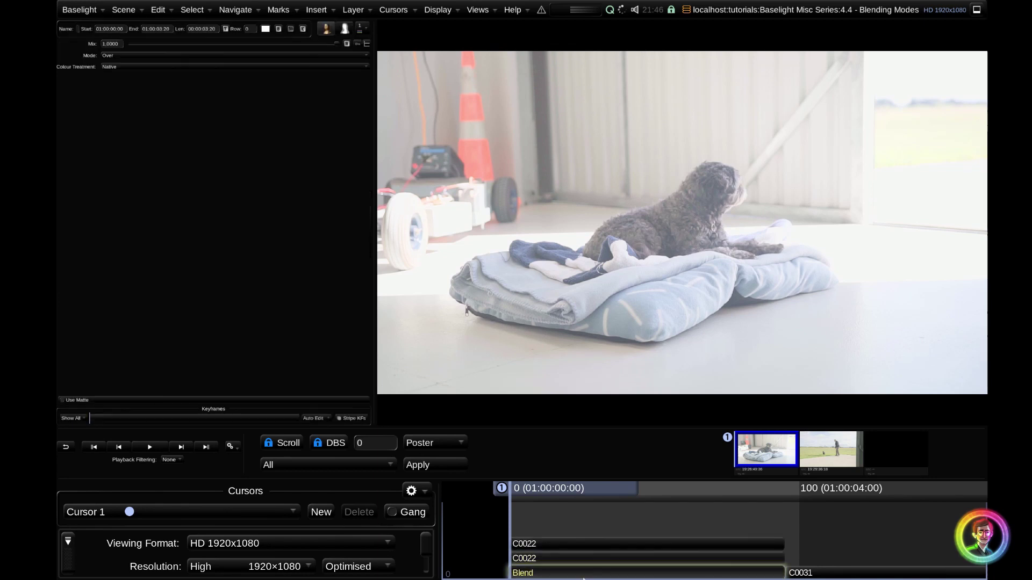
click(332, 12)
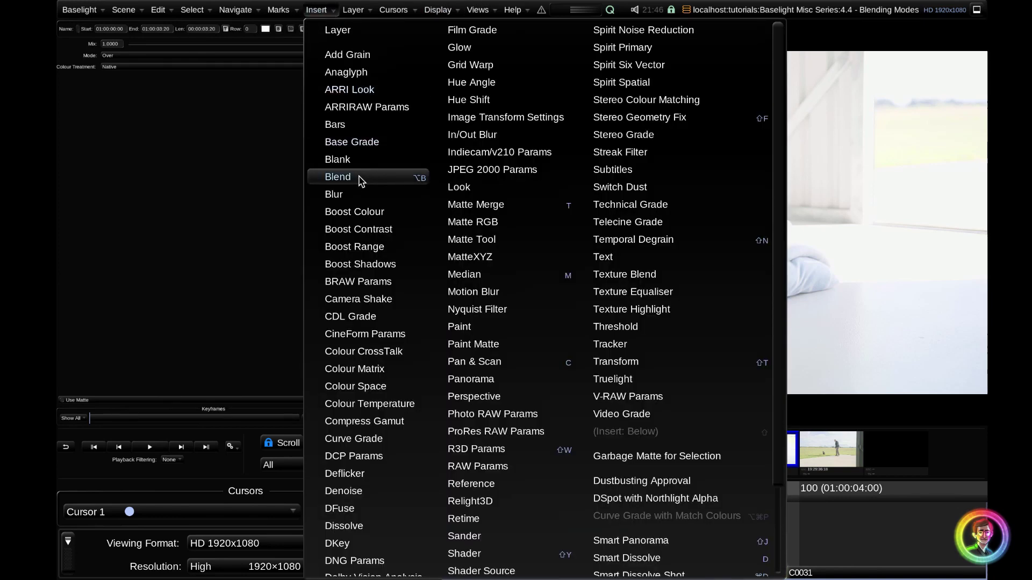
click(269, 182)
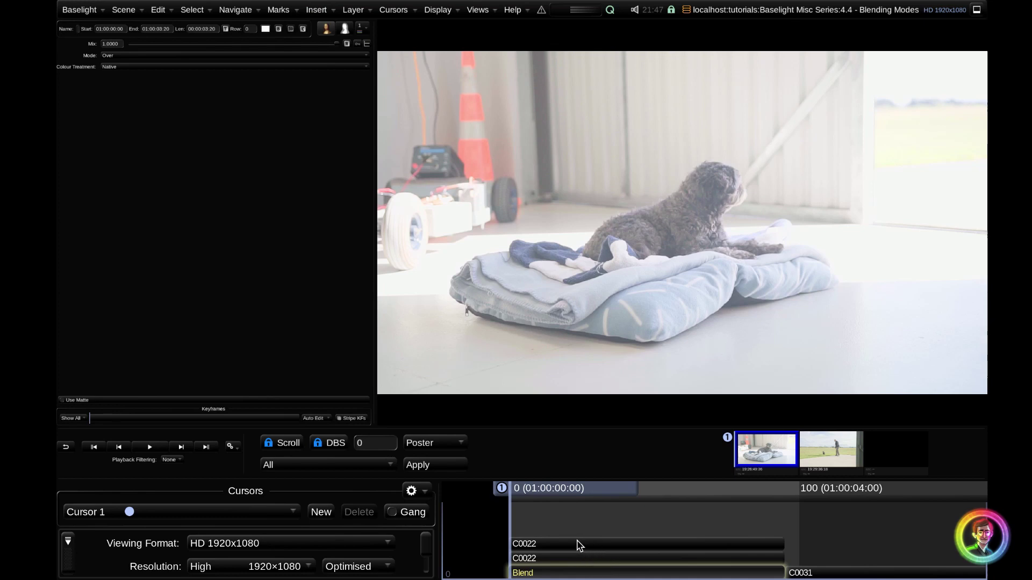
drag(376, 319, 517, 329)
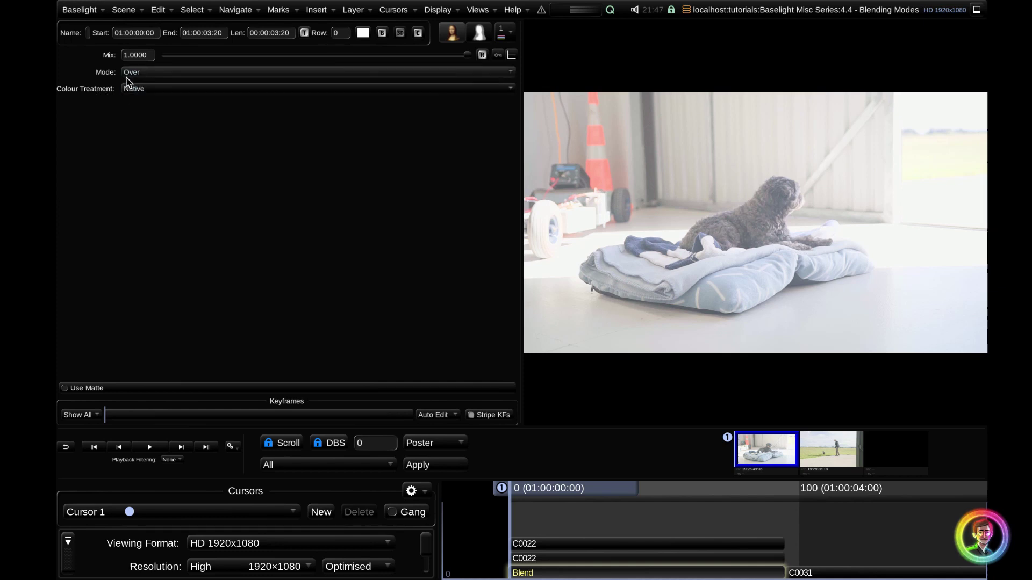
Switch the Blend layer to Multiply mode and lower its Mix to 0.7081
click(220, 75)
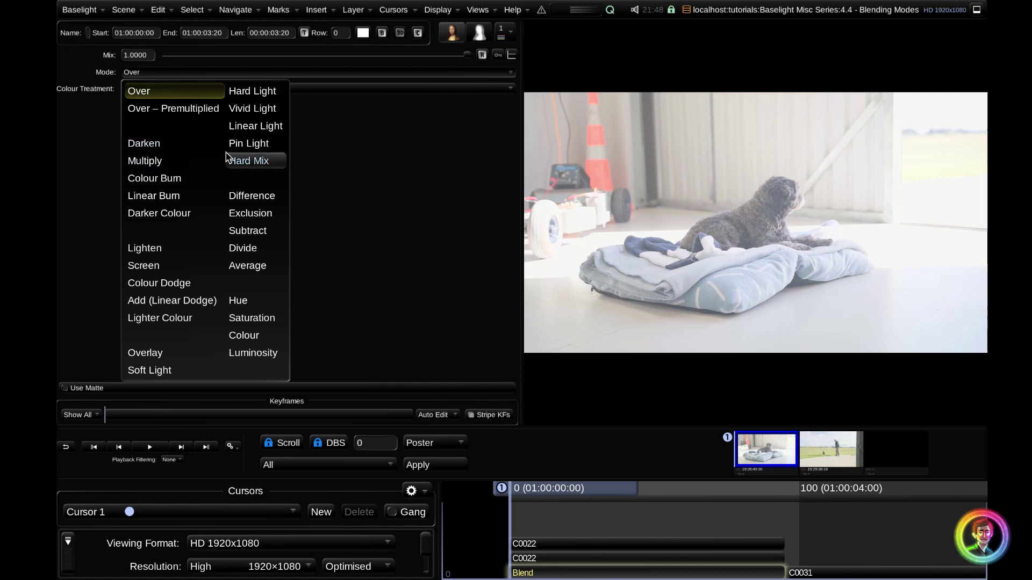
click(202, 161)
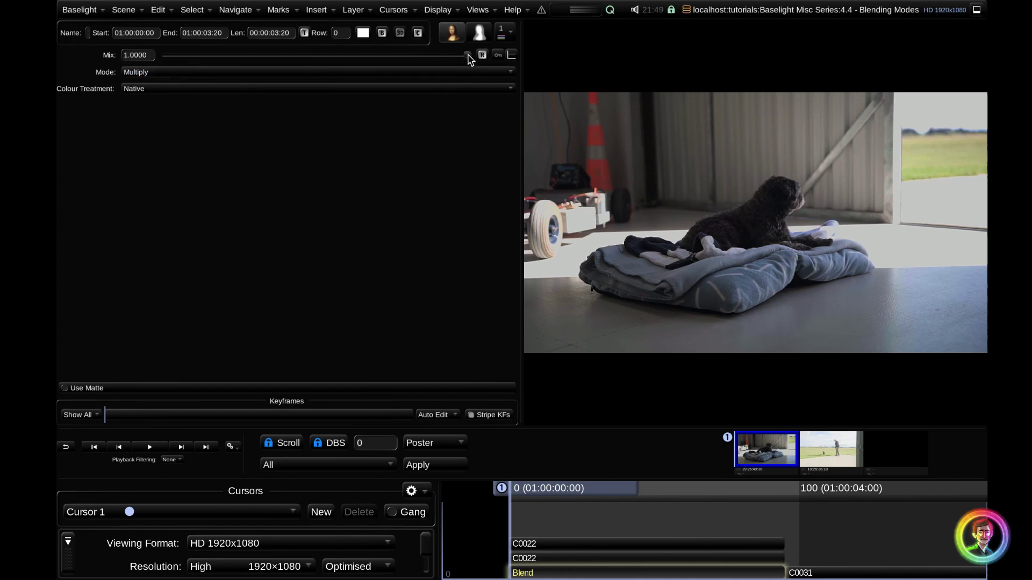
drag(466, 58, 399, 57)
click(655, 527)
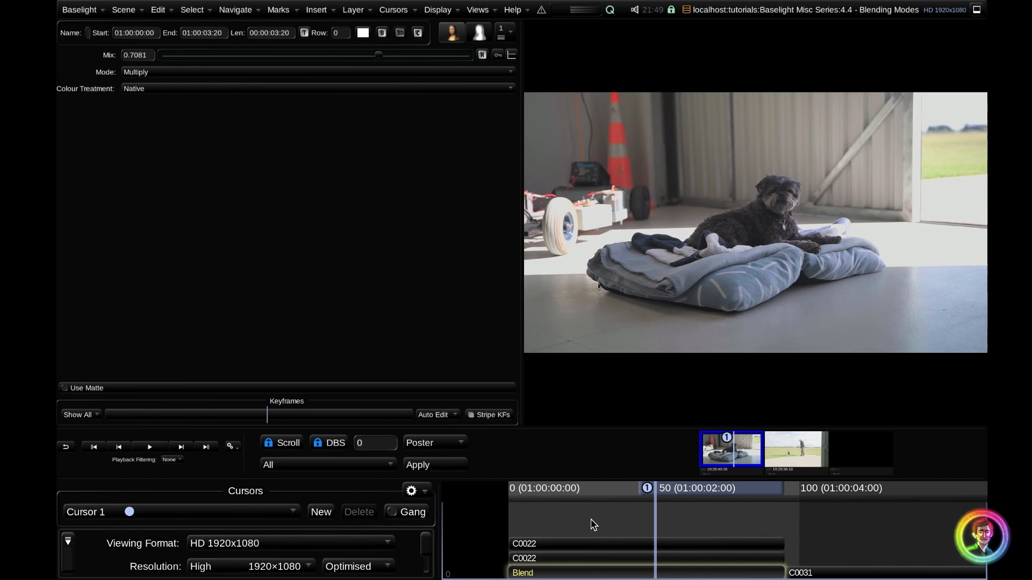
On shot C0031, add a grade layer with Film Grade Exposure pulled far down
key(Down)
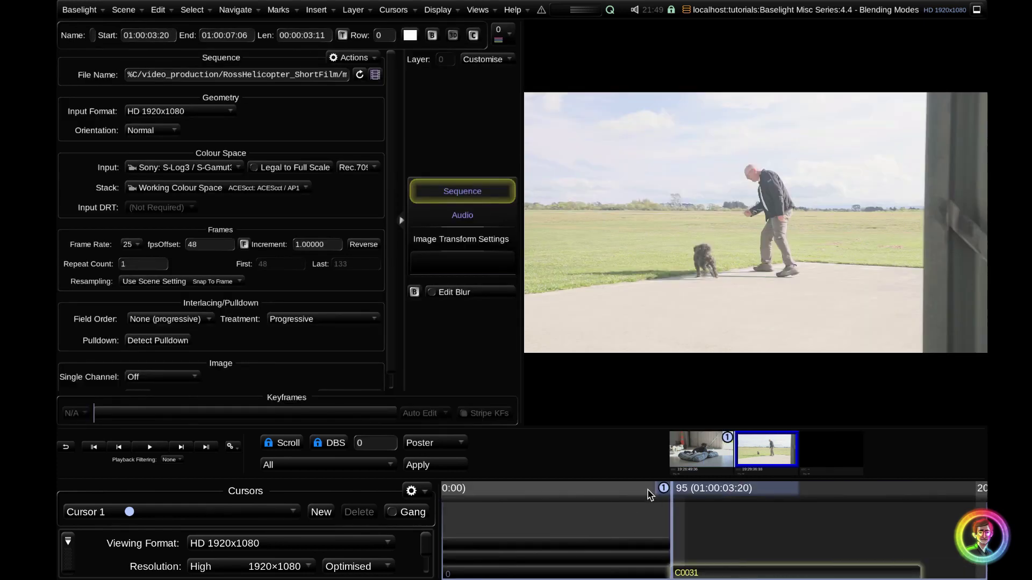
key(ctrl+g)
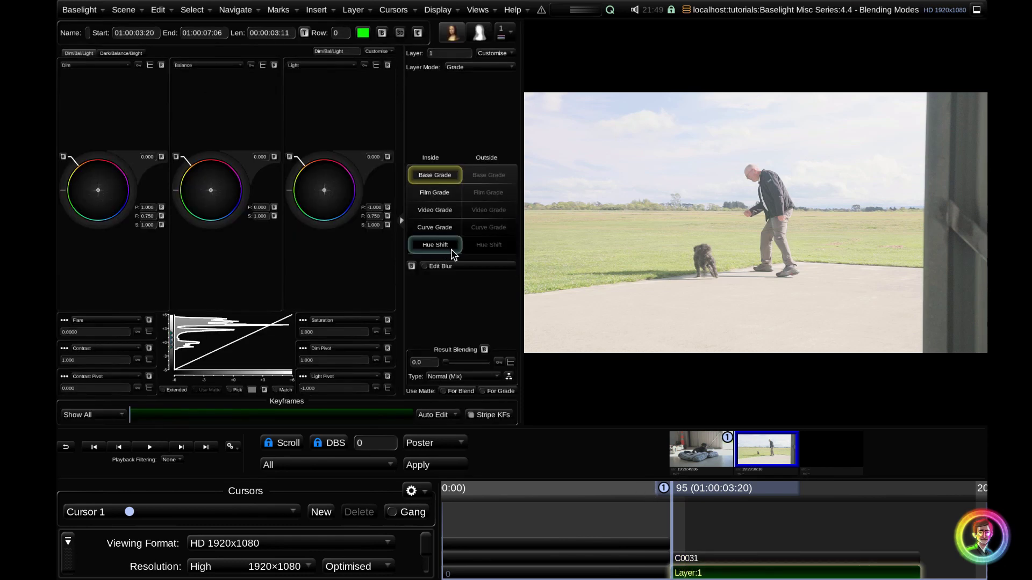
click(448, 193)
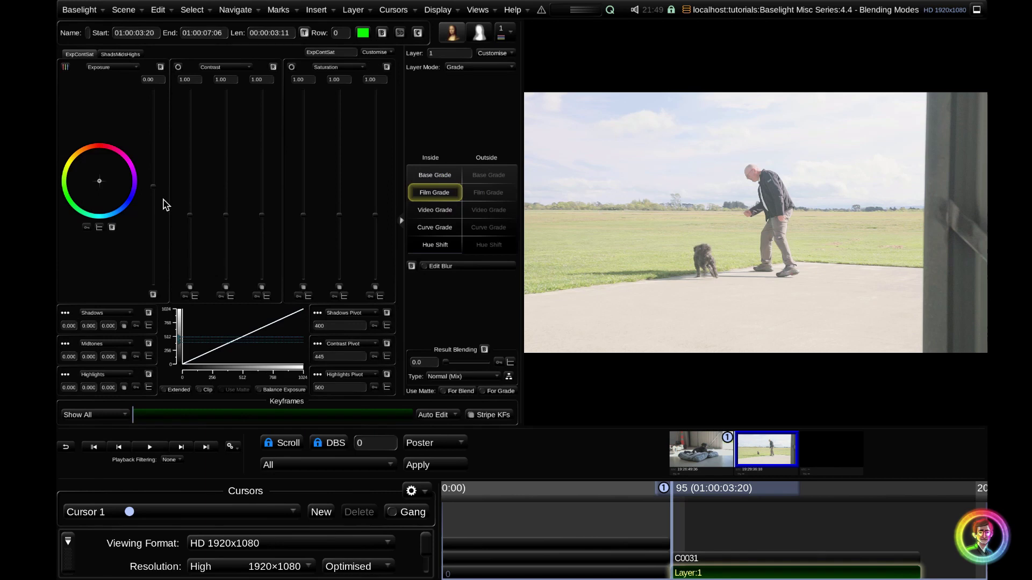
drag(156, 192, 161, 219)
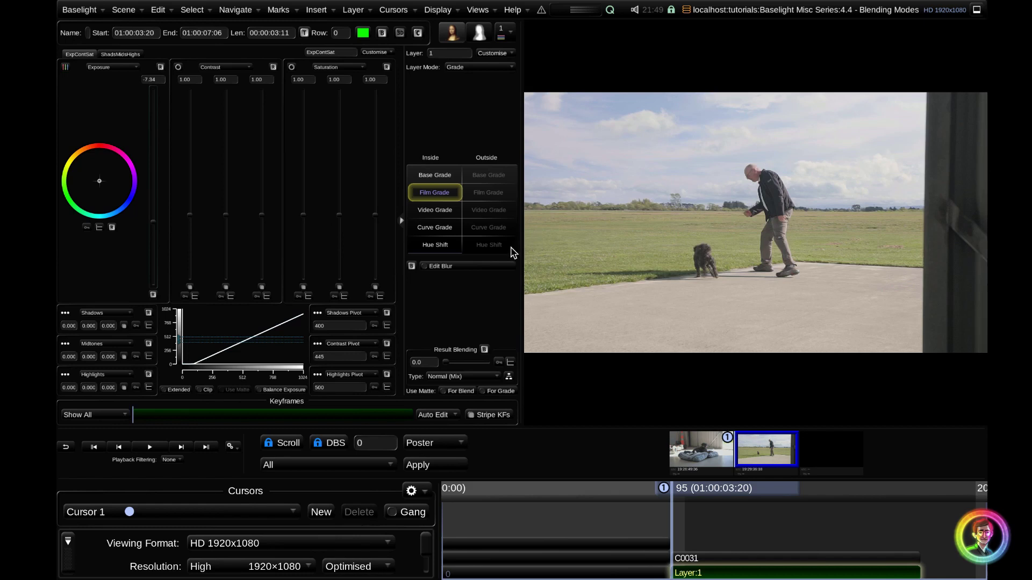
Add a second layer and push its Video Grade Gamma toward magenta
key(ctrl+l)
click(438, 211)
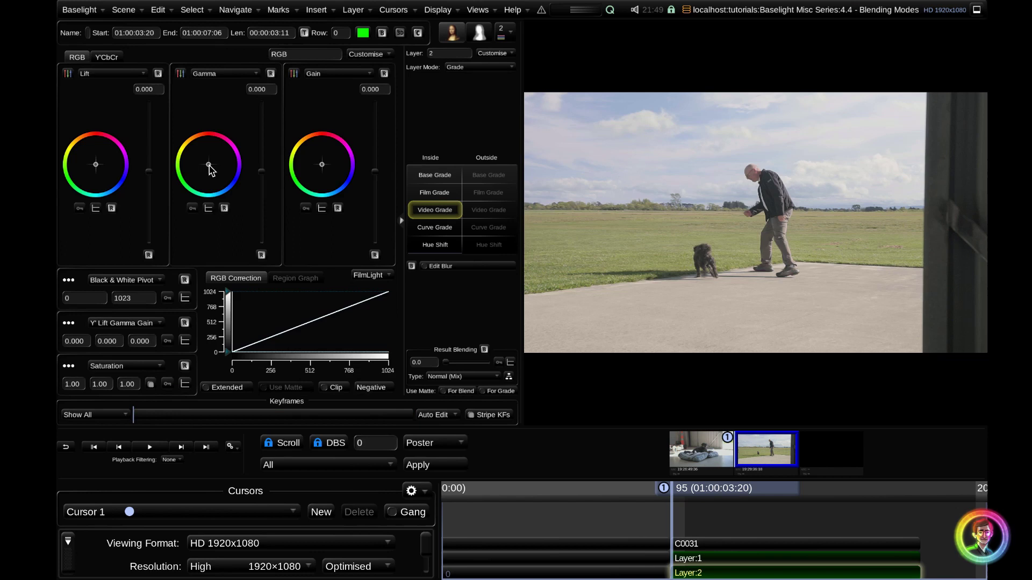
drag(209, 166, 214, 161)
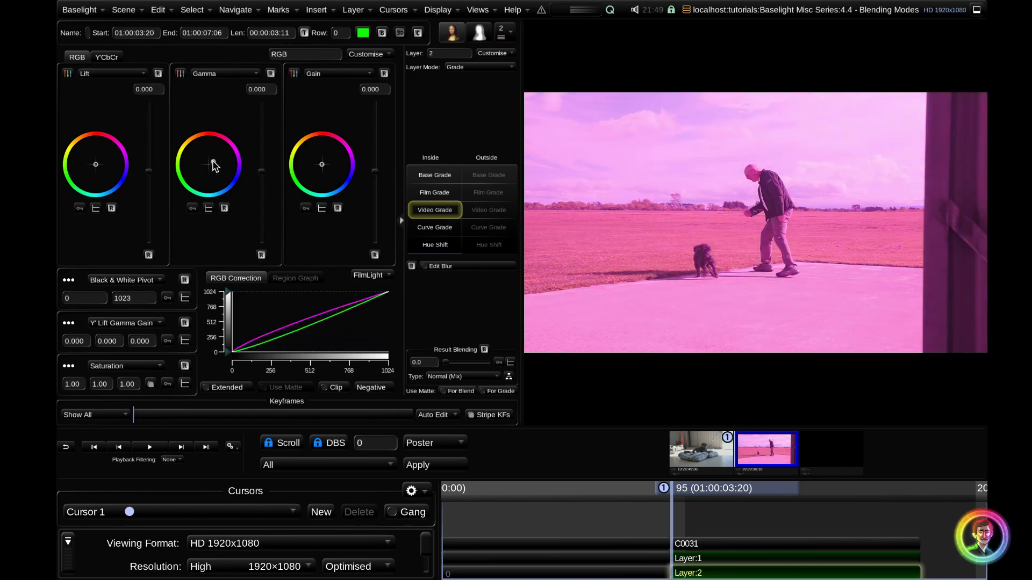
Rename Layer 1 to 'Exposure Down' and Layer 2 to 'Pink Layer'
click(768, 559)
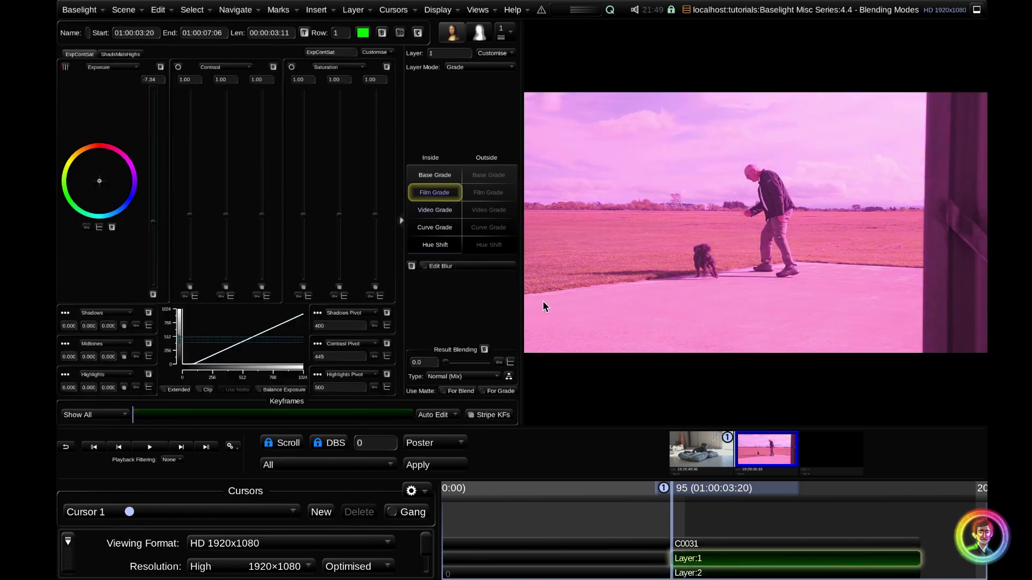
click(400, 220)
click(148, 39)
text(Exposure Down)
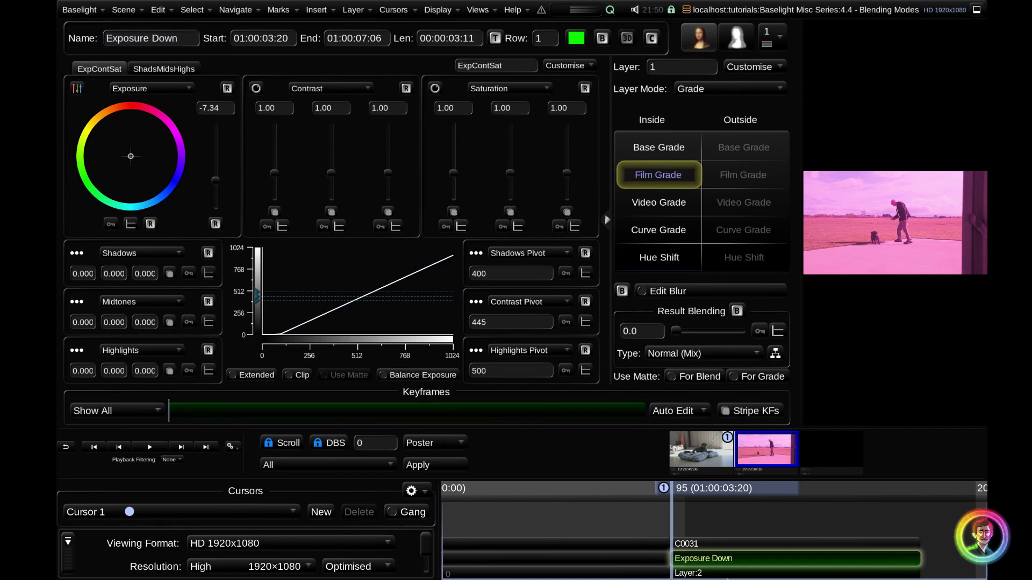
key(Tab)
text(Pink Layer)
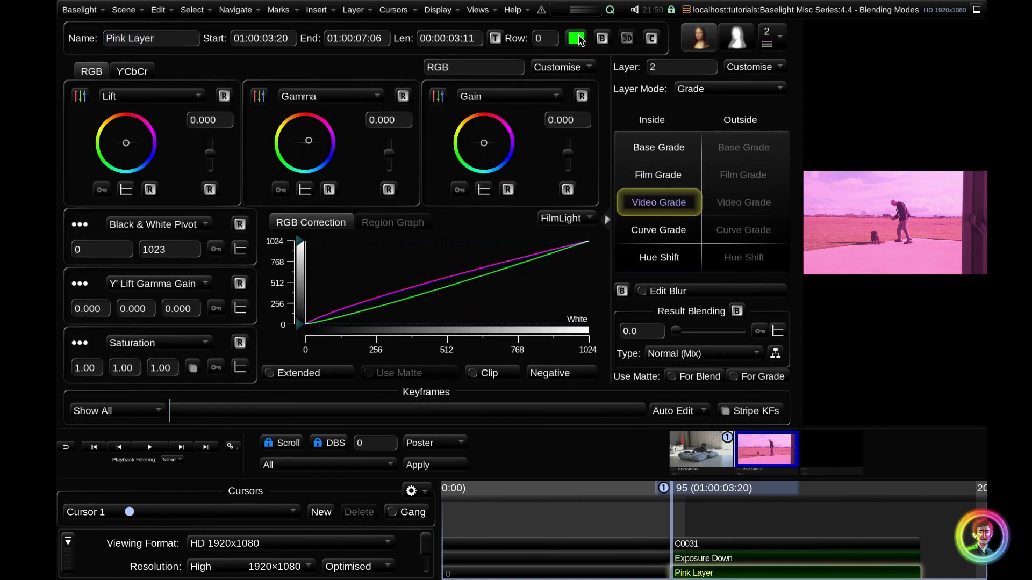
Give Pink Layer a magenta colour tag and reselect it in a wider viewer
click(576, 37)
click(745, 146)
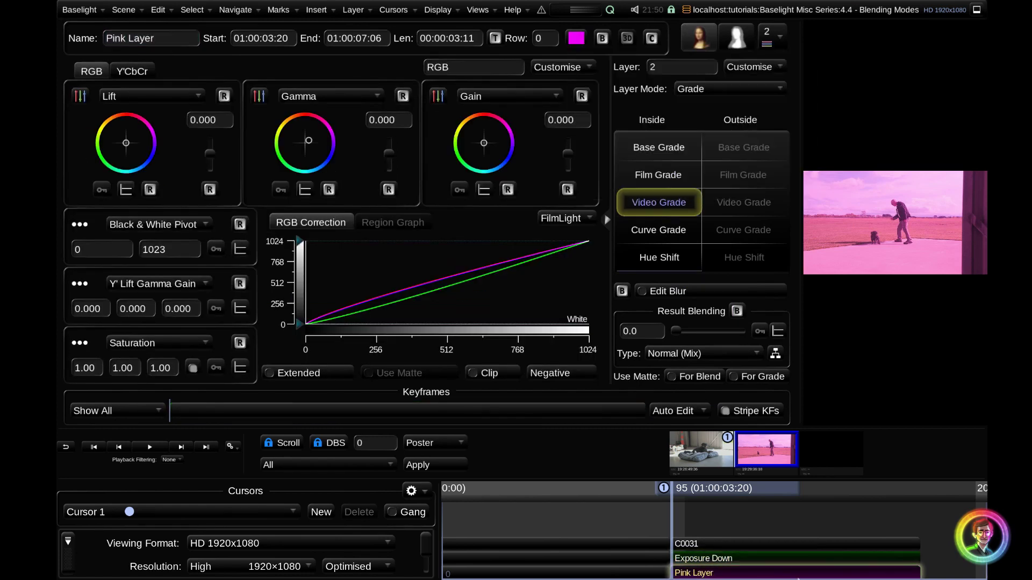
drag(797, 398, 486, 398)
click(739, 559)
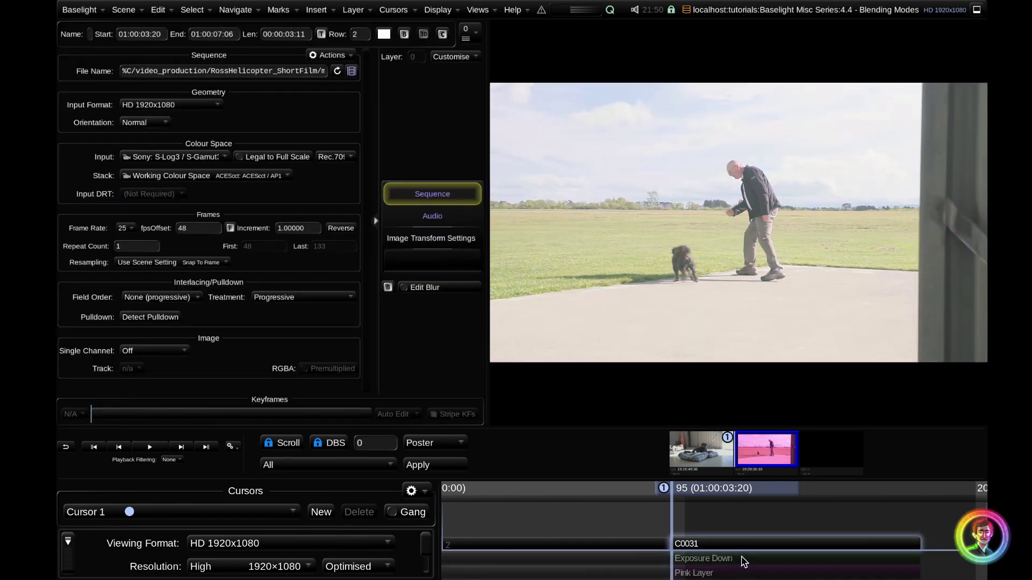
click(743, 560)
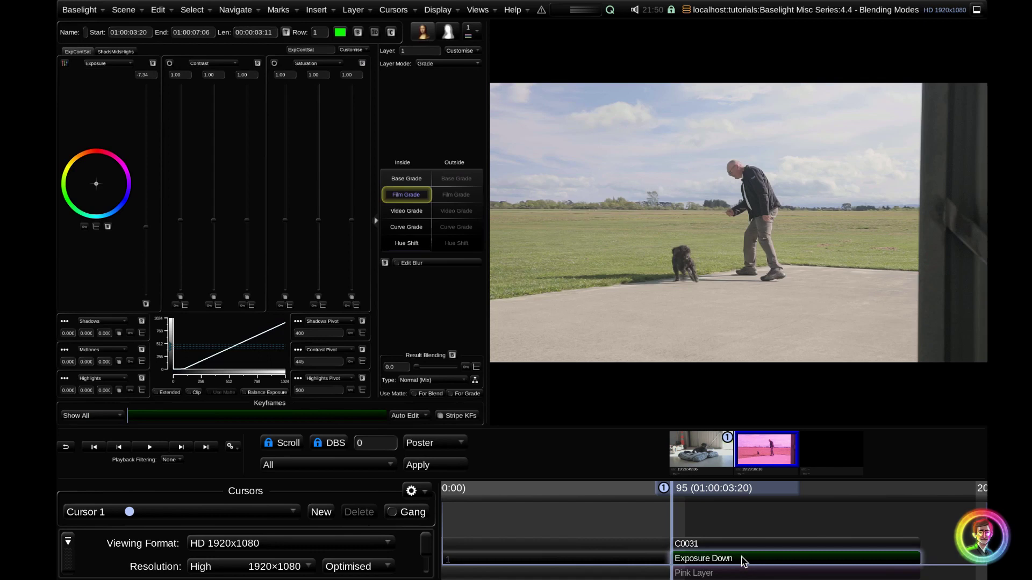
key(Down)
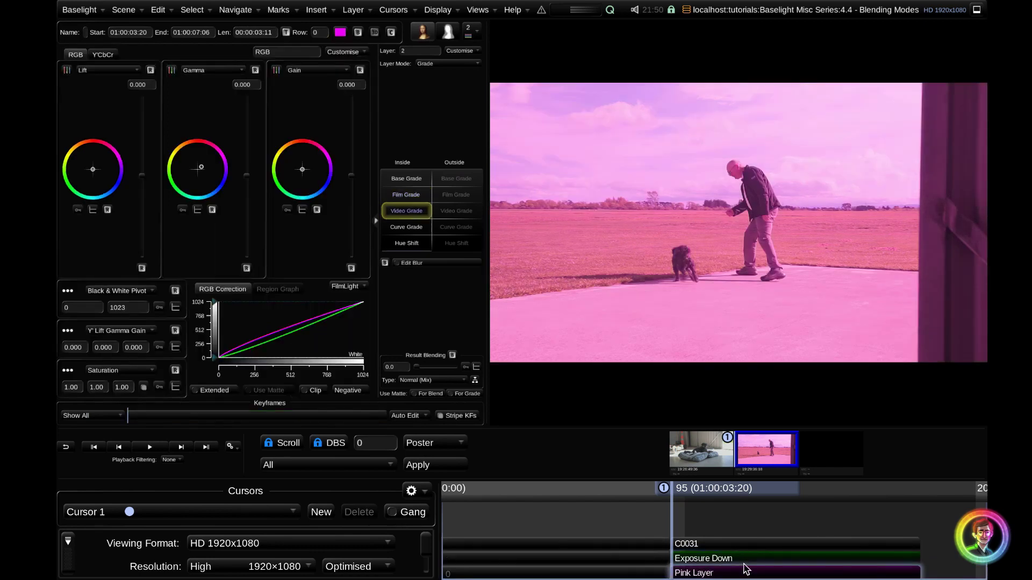
Test fading Pink Layer's Result Blending, leaving it at 0.0 with Normal (Mix) type
drag(486, 305, 619, 305)
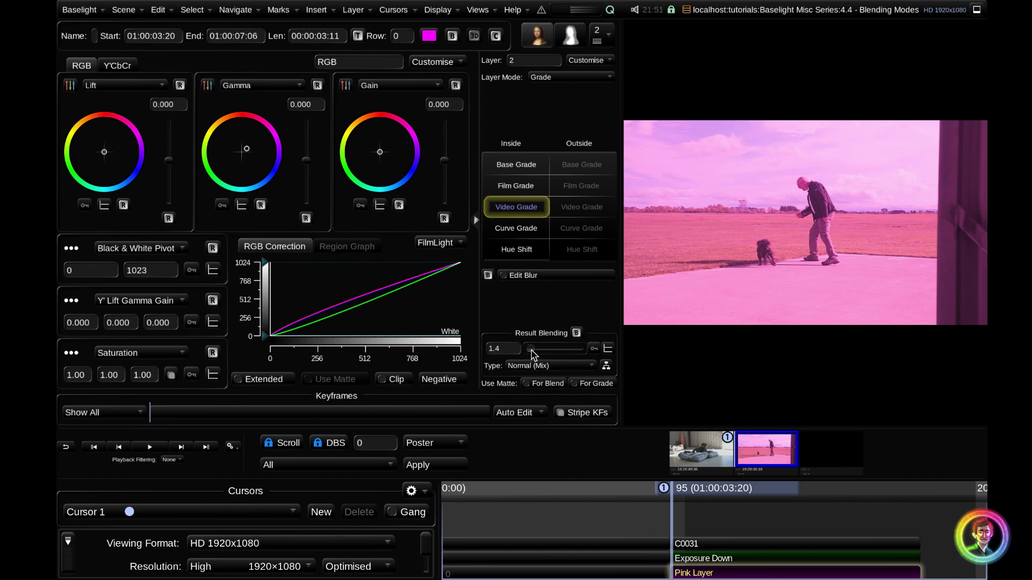
drag(531, 349, 506, 352)
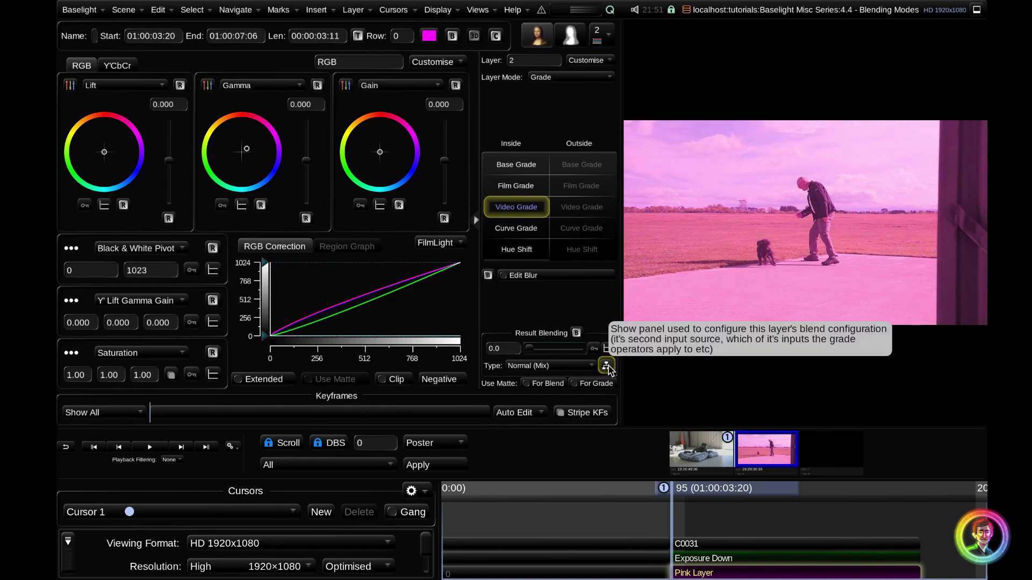
Show Pink Layer's blend configuration graph and raise its Normal blend Mix to 100.0
click(606, 366)
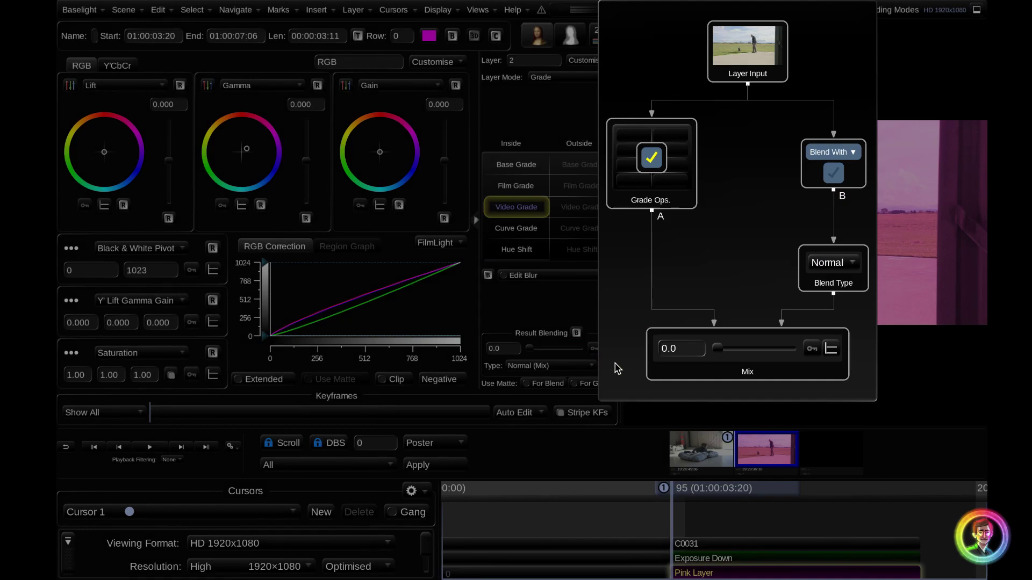
click(938, 357)
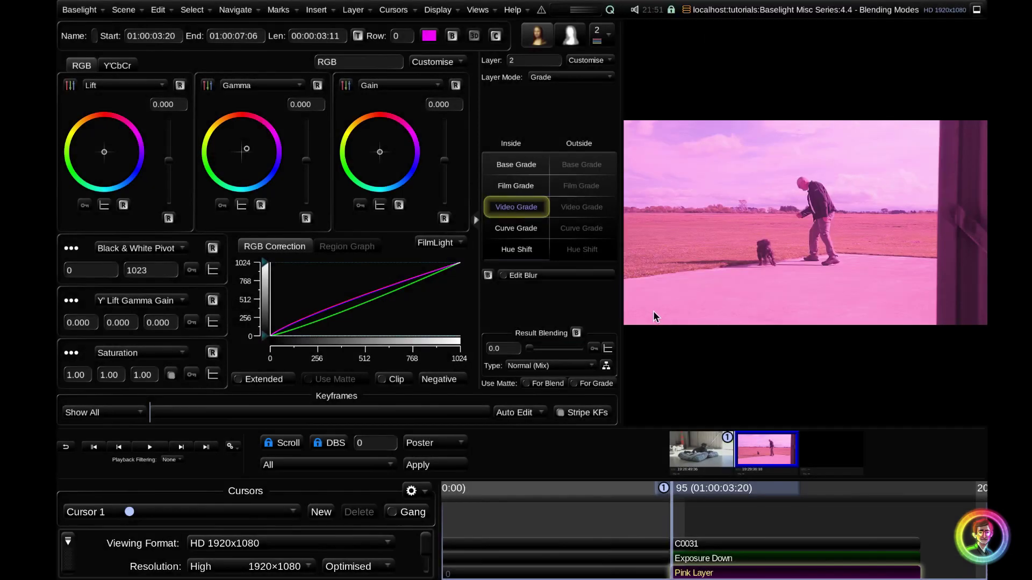
click(627, 301)
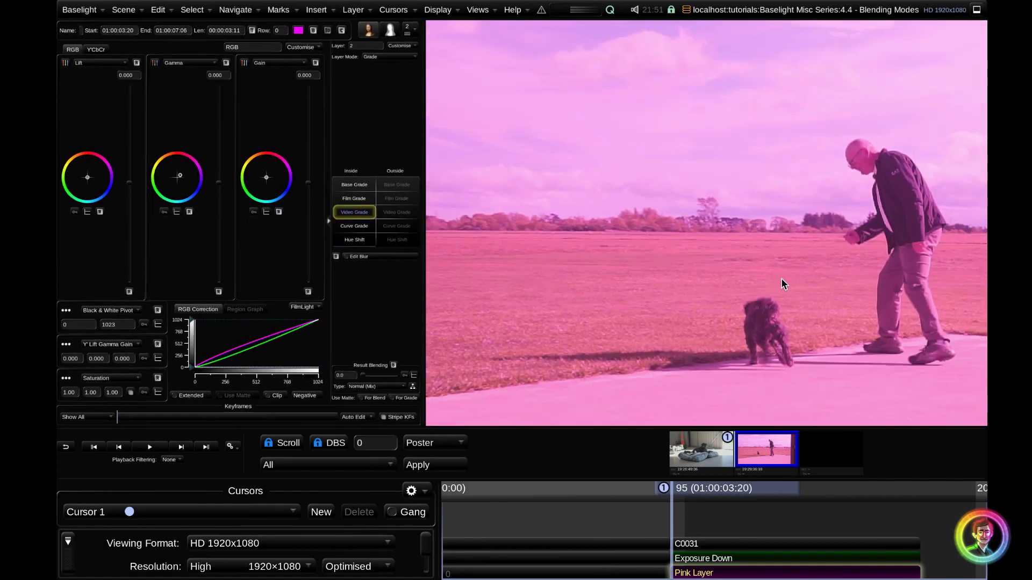
click(412, 387)
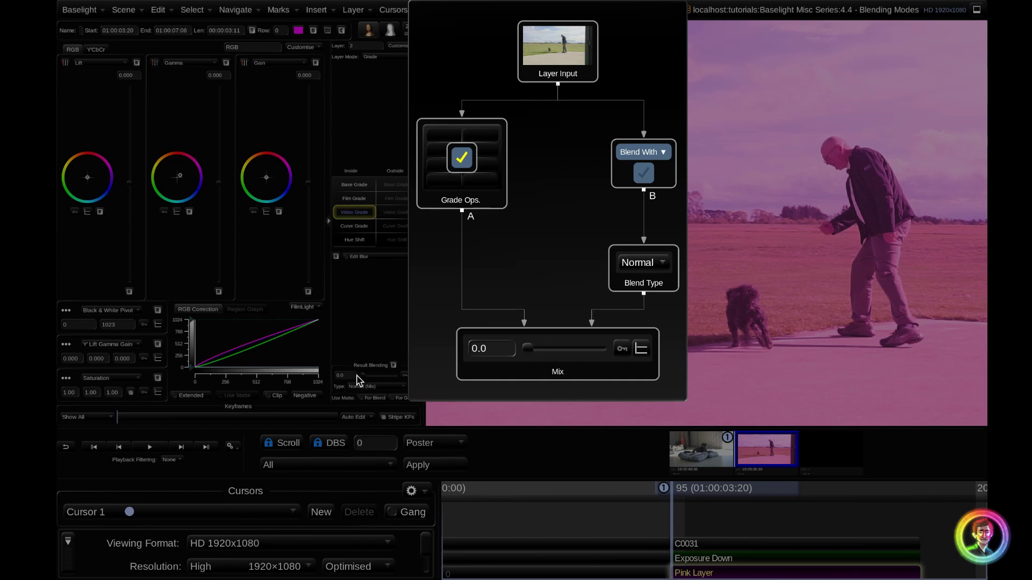
mouse_move(528, 348)
mouse_down()
mouse_move(545, 350)
mouse_move(516, 352)
mouse_up()
drag(527, 353, 615, 353)
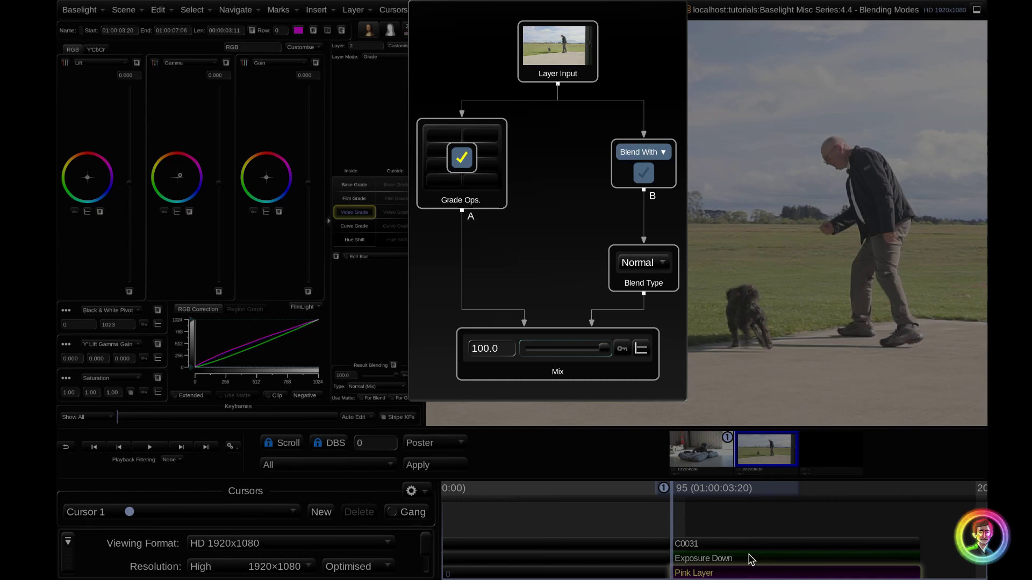
Set Pink Layer's Blend With source to Raw Image
click(648, 155)
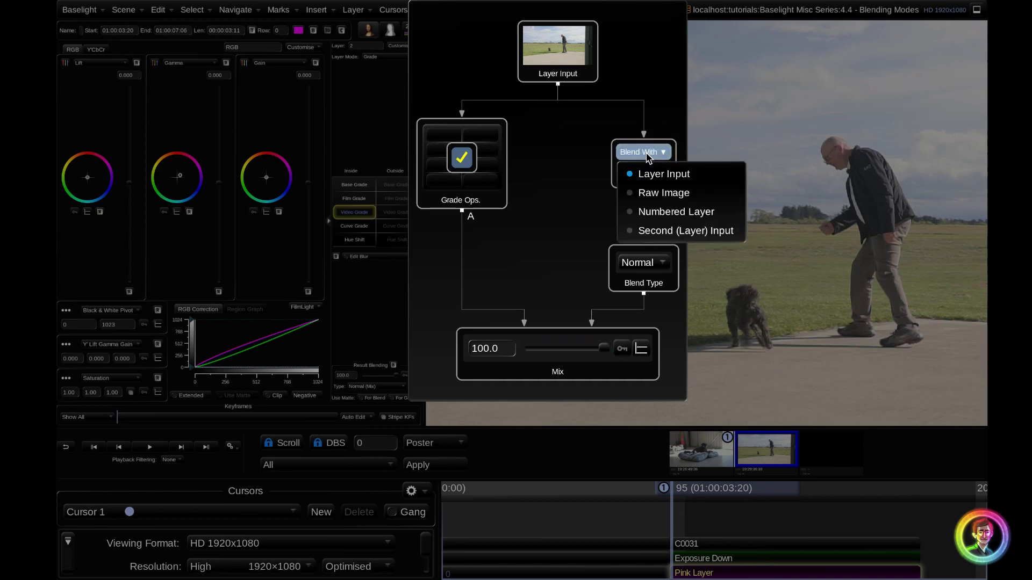
click(663, 193)
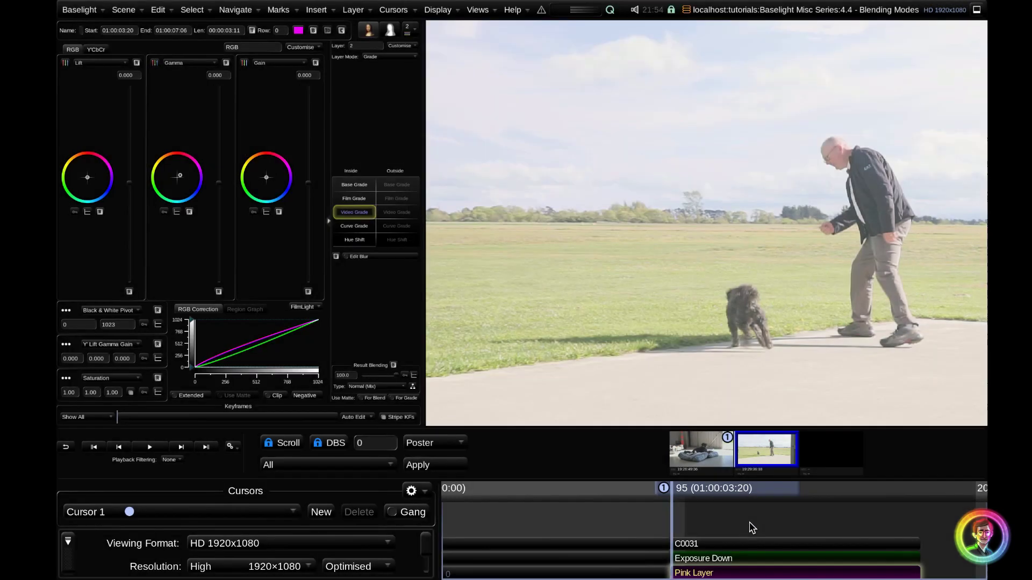
Switch Pink Layer's Blend With back to Layer Input and drop its Mix to 0.0
click(752, 527)
click(412, 386)
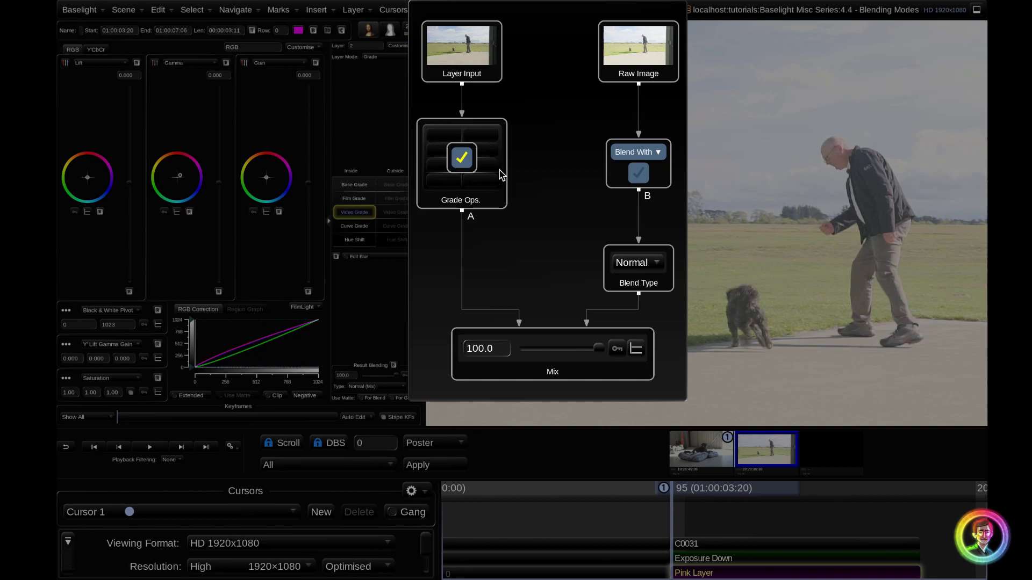
click(645, 153)
click(655, 173)
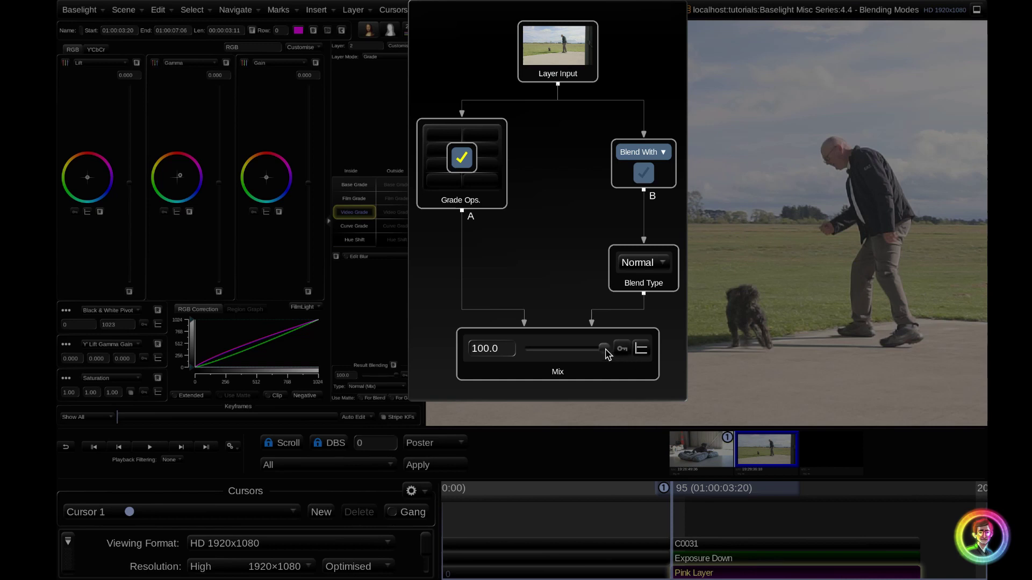
drag(605, 350, 449, 337)
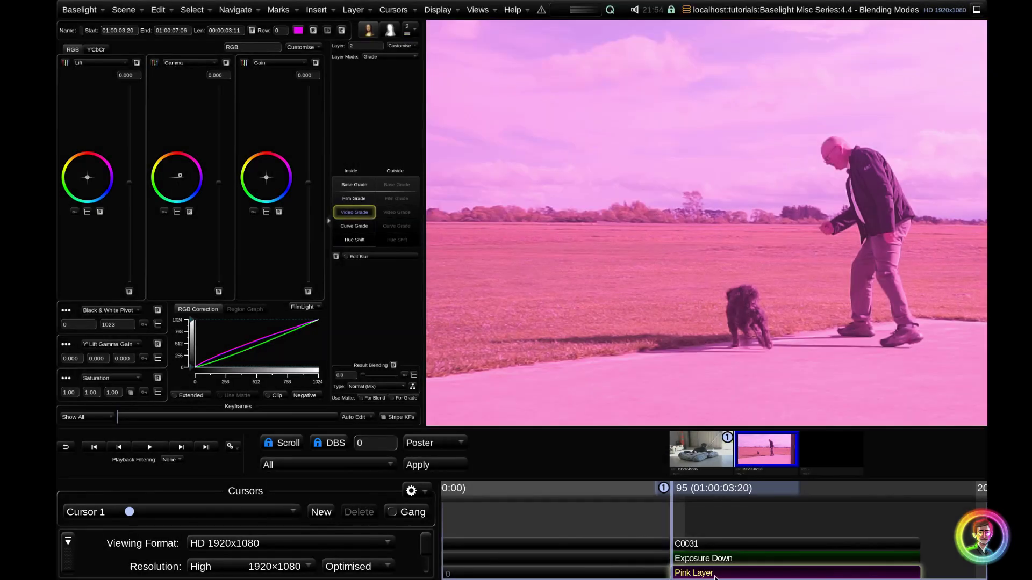
Add a 'Cool circle shape' layer matted by a Quickshape vignette with feather radius 0.00
key(ctrl+l)
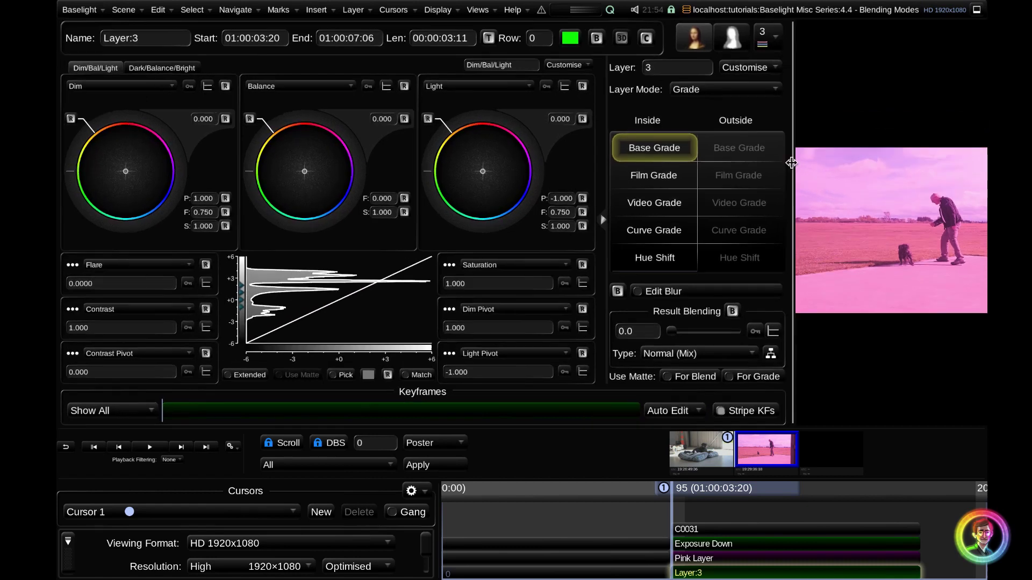
key(Return)
key(ctrl+shift+l)
click(217, 80)
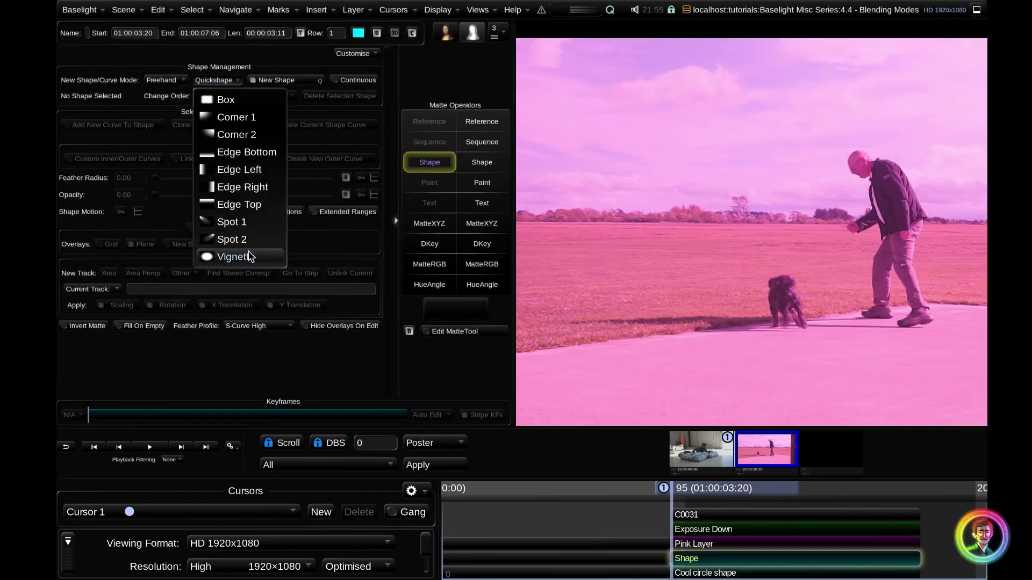
click(234, 256)
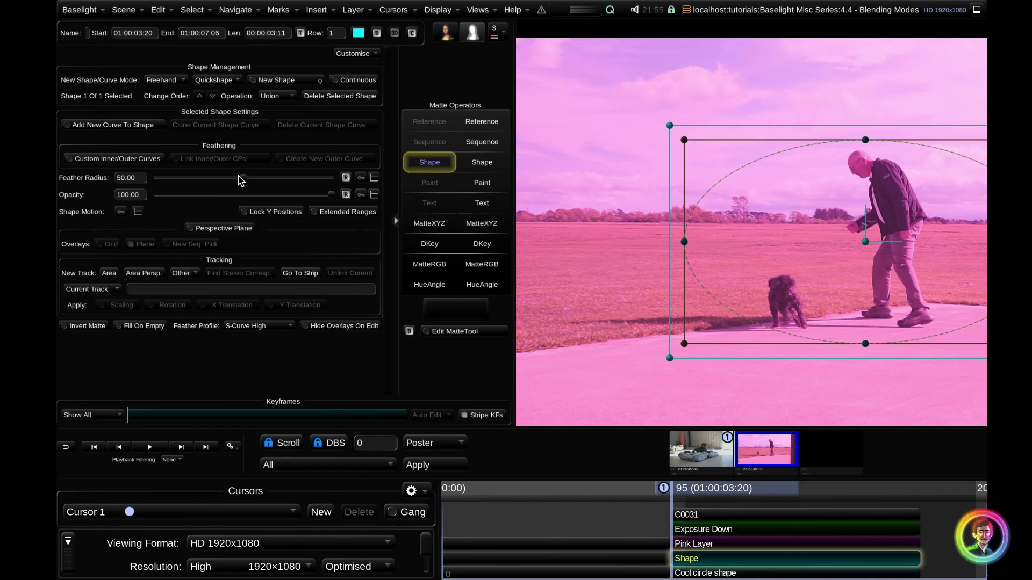
drag(239, 179, 71, 172)
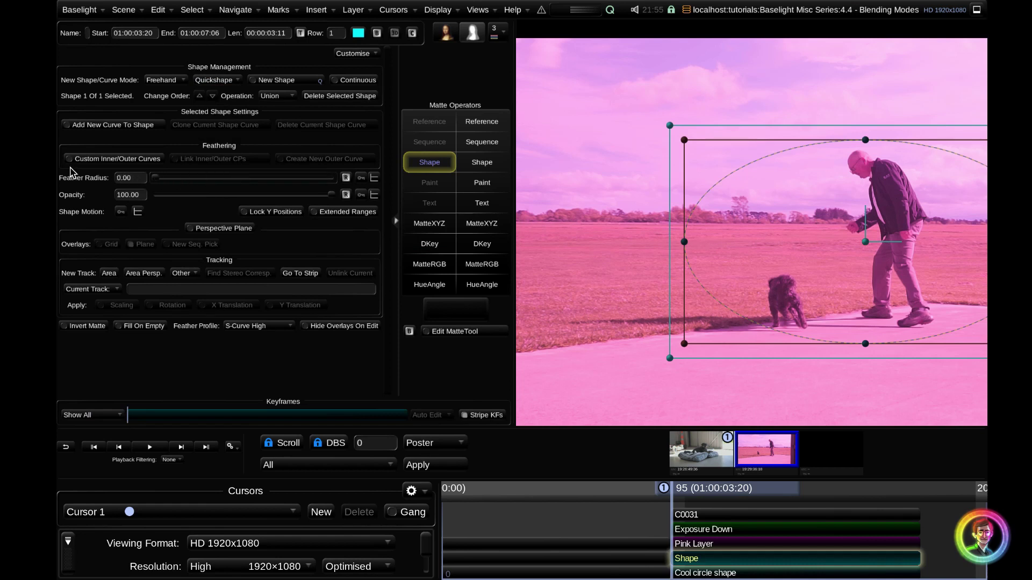
key(Down)
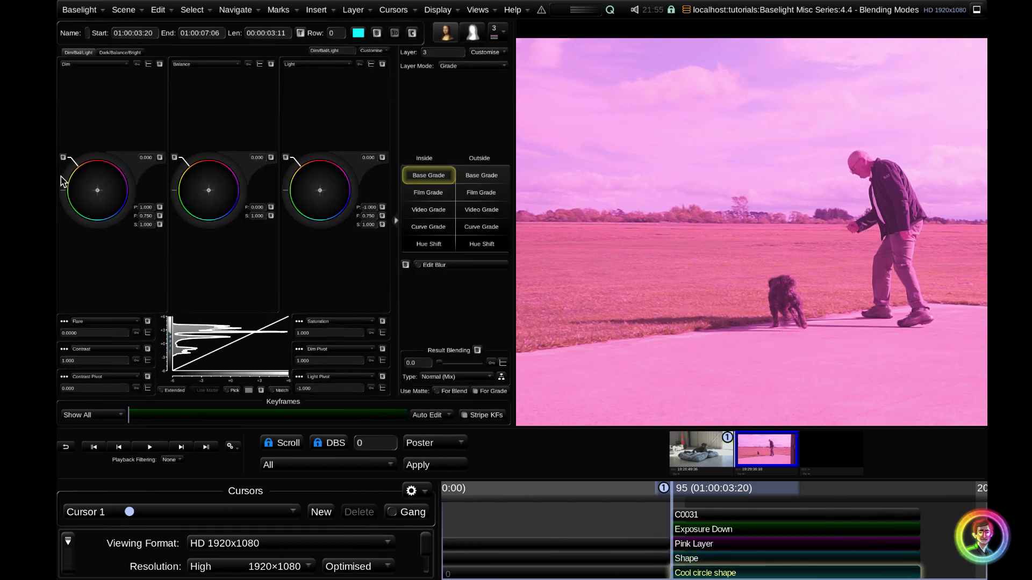
Push the Cool circle layer's Video Grade gamma wheel toward green inside the ellipse
click(427, 210)
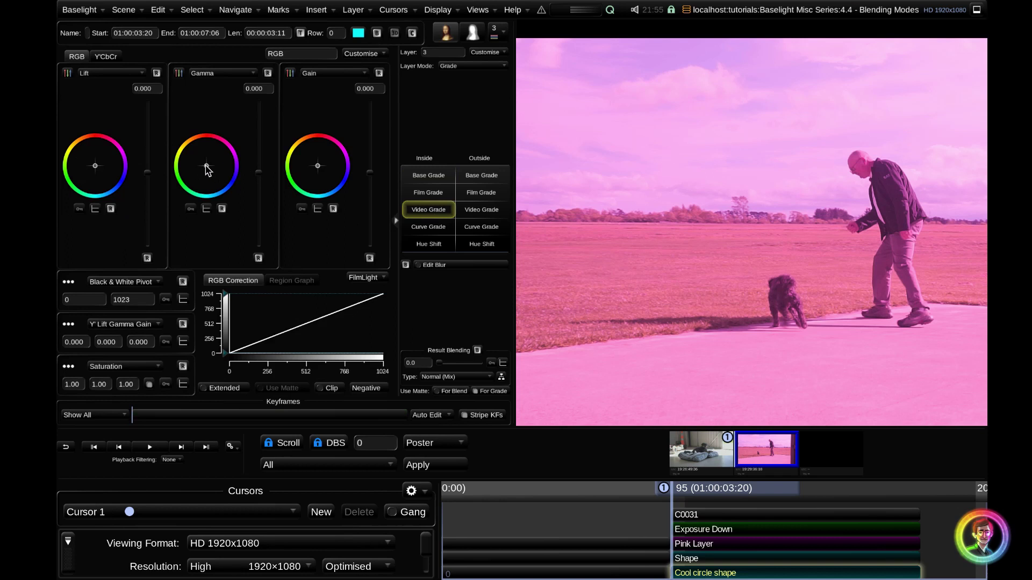
drag(207, 171, 203, 171)
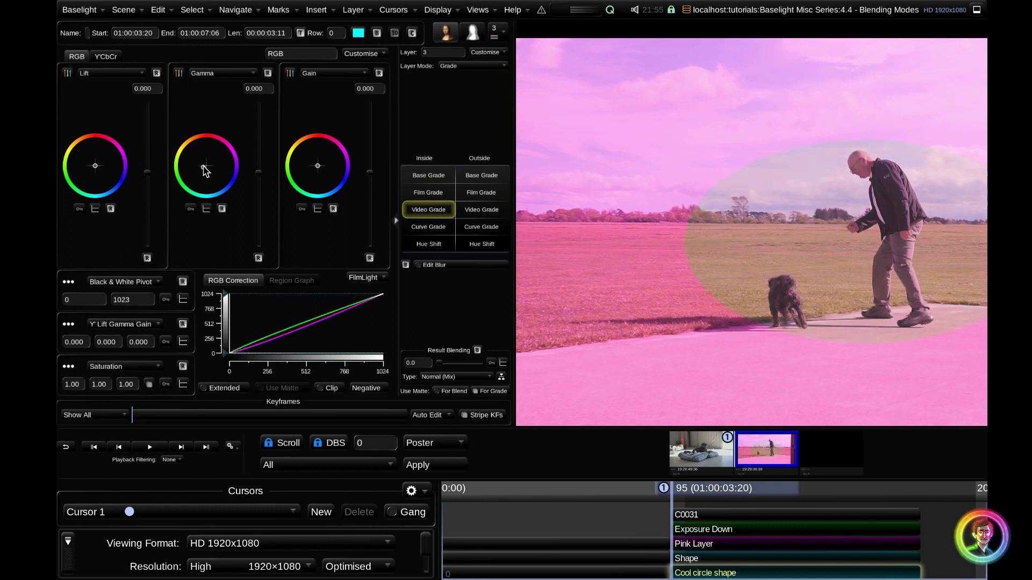
click(744, 558)
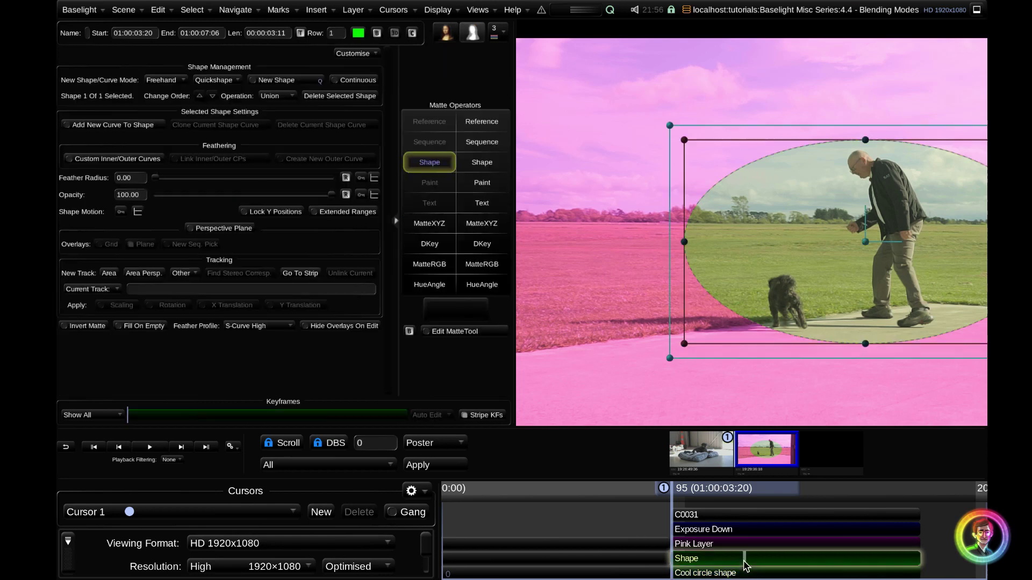
Toggle the Pink Layer off and back on to compare, then reselect the Cool circle layer
middle_click(706, 548)
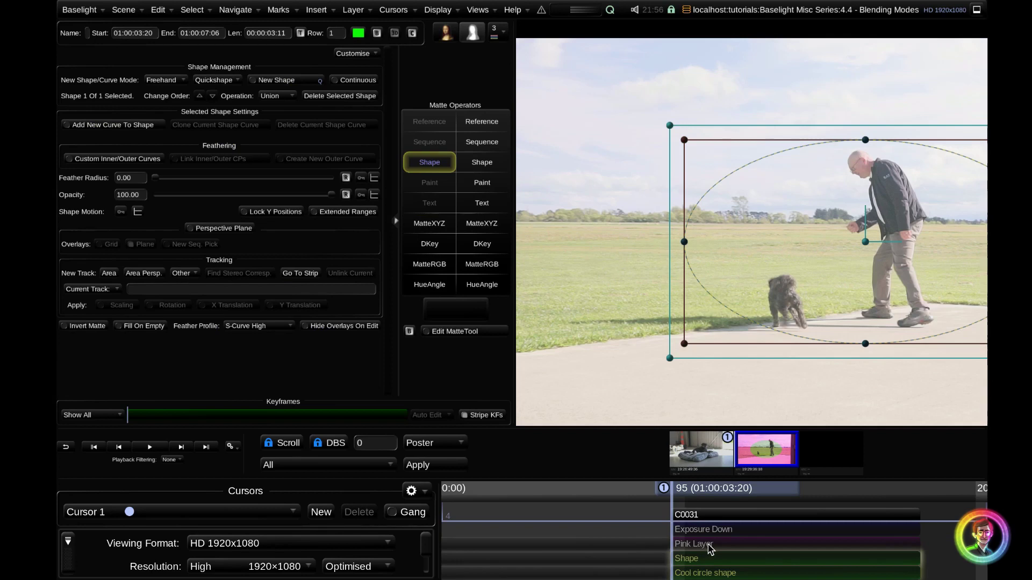
middle_click(708, 549)
click(936, 558)
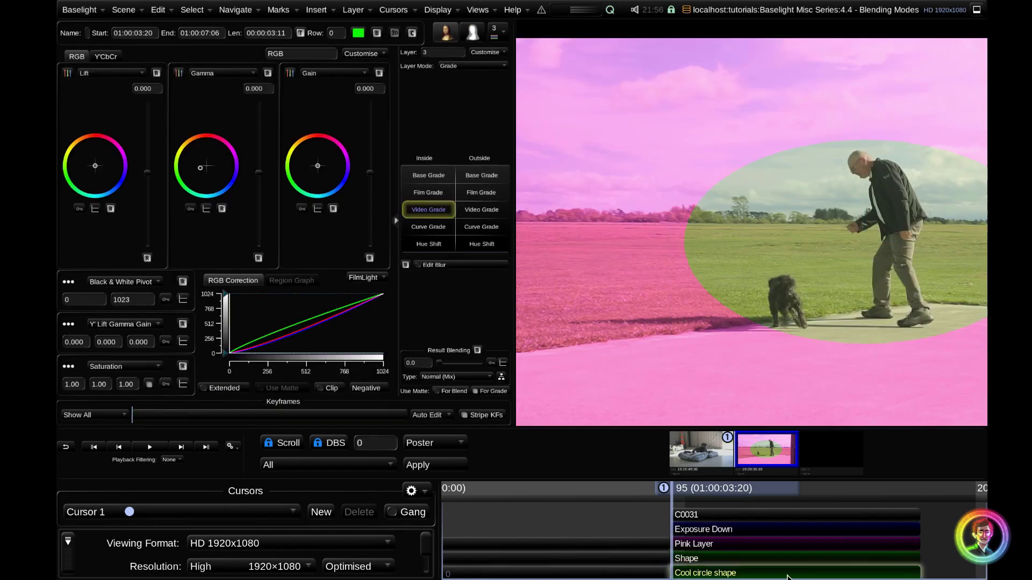
Show the Cool circle shape layer's blending diagram from the Result Blending Type control
click(501, 377)
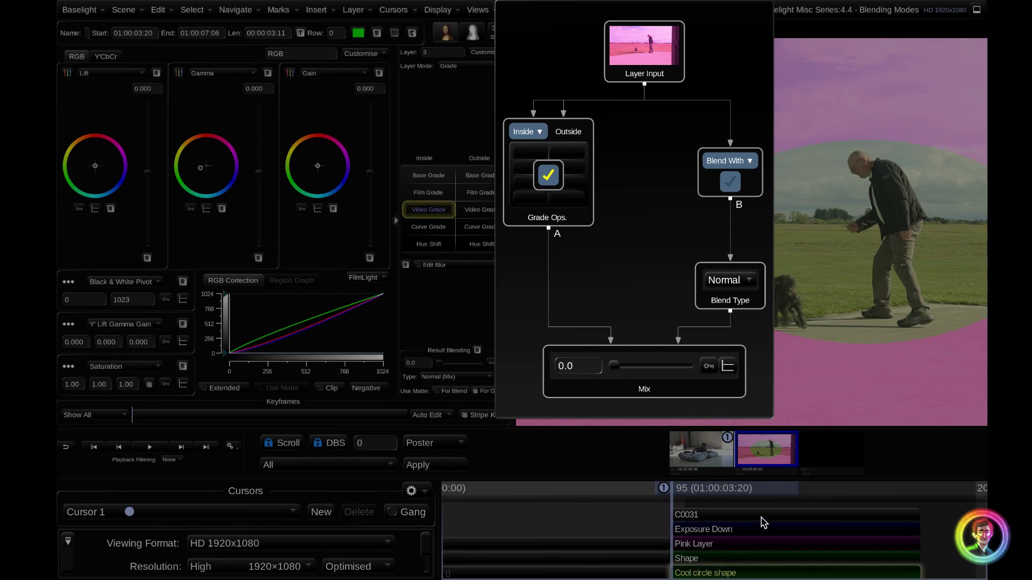
Set the Grade Ops Inside source to Raw Image, briefly trying Layer Input in between
click(540, 133)
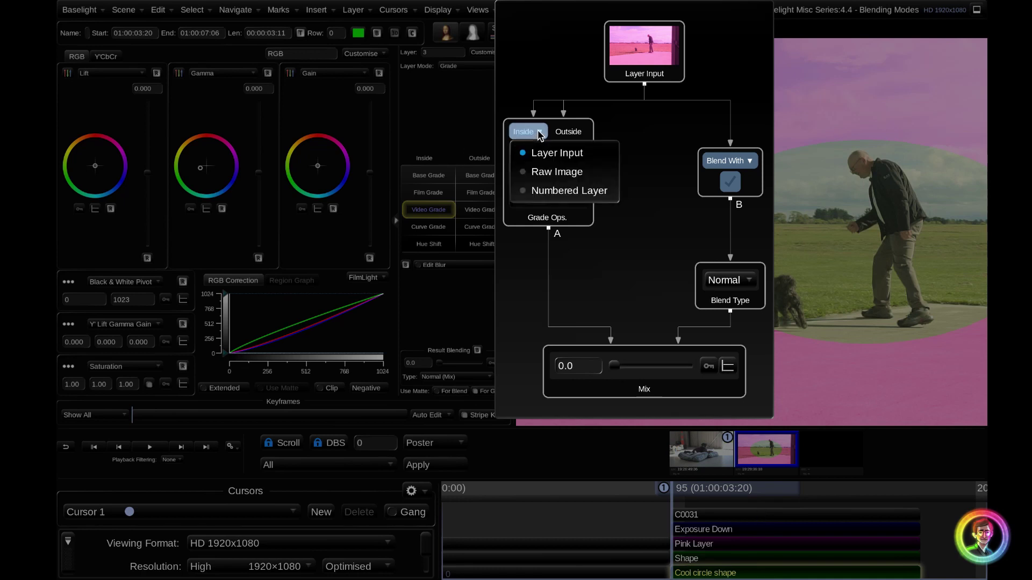
click(568, 175)
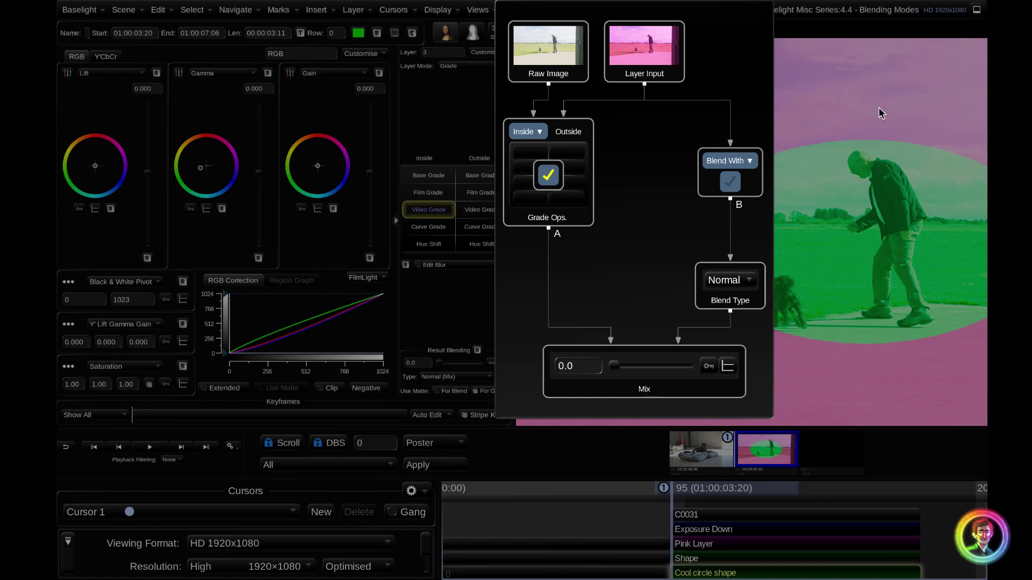
click(525, 132)
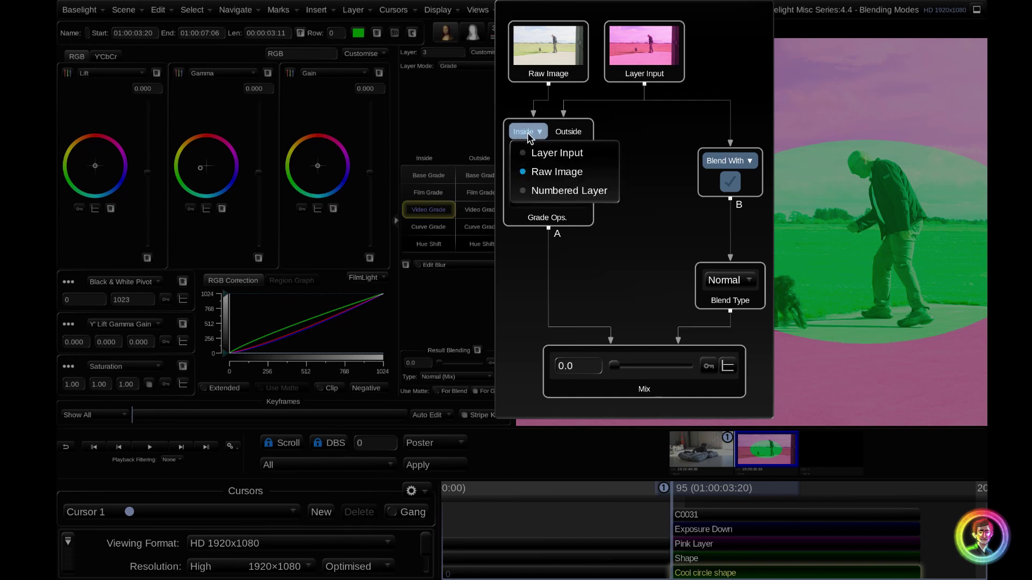
click(598, 157)
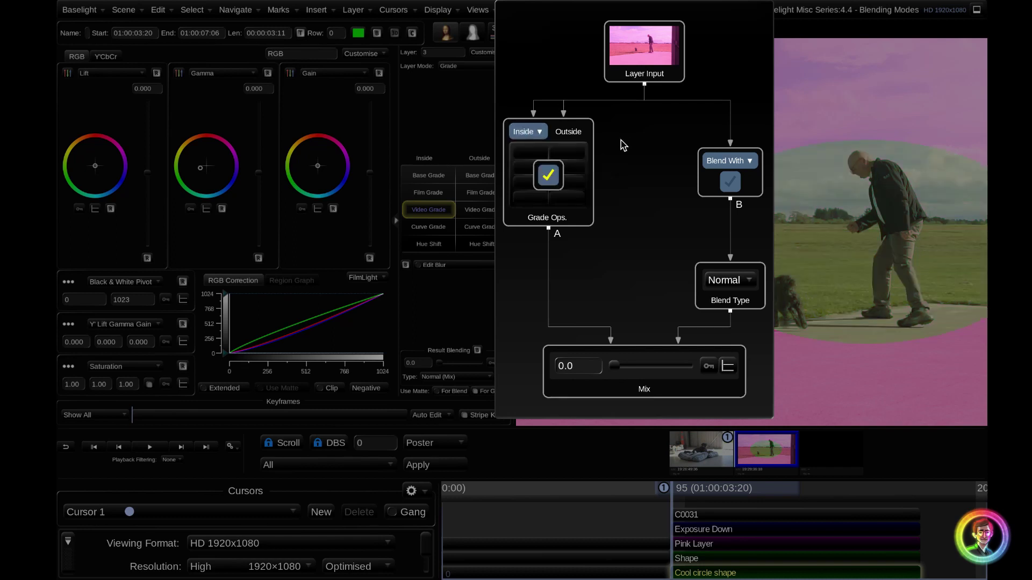
click(526, 131)
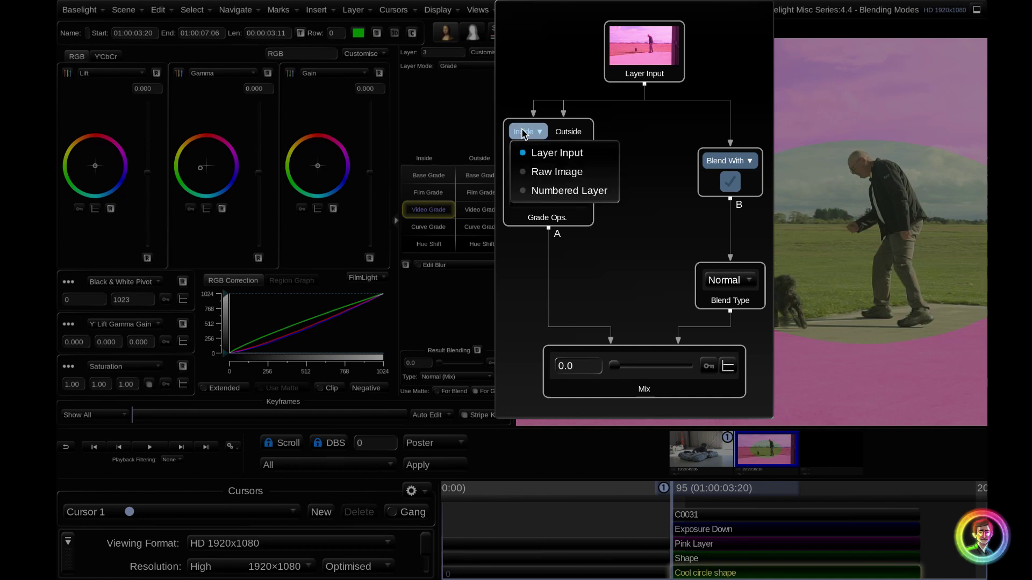
click(564, 171)
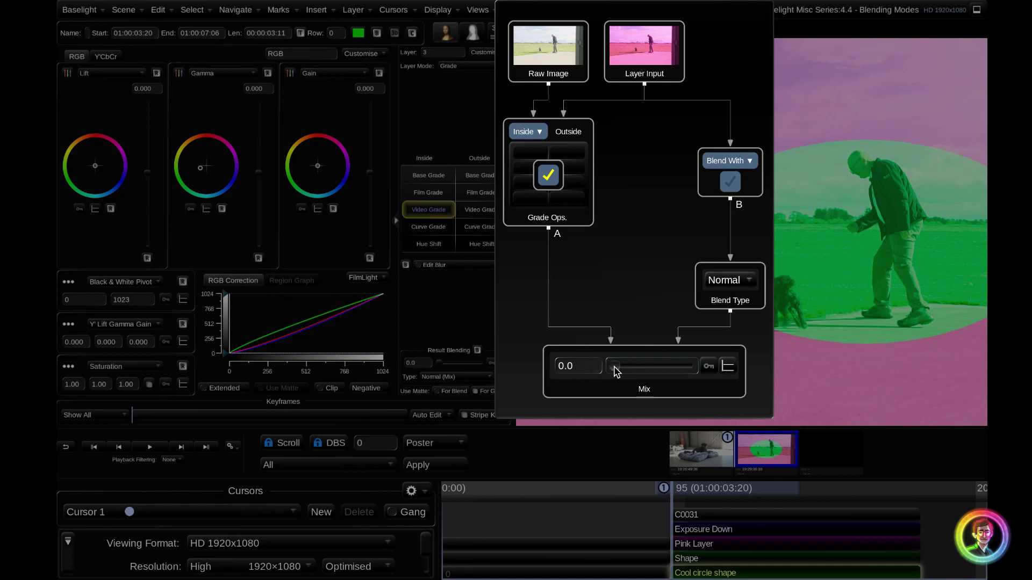
Nudge the mix, then make the Inside source Numbered Layer referencing Layer 1, Exposure Down
mouse_move(616, 370)
mouse_down()
mouse_move(741, 370)
mouse_move(613, 371)
mouse_up()
click(540, 133)
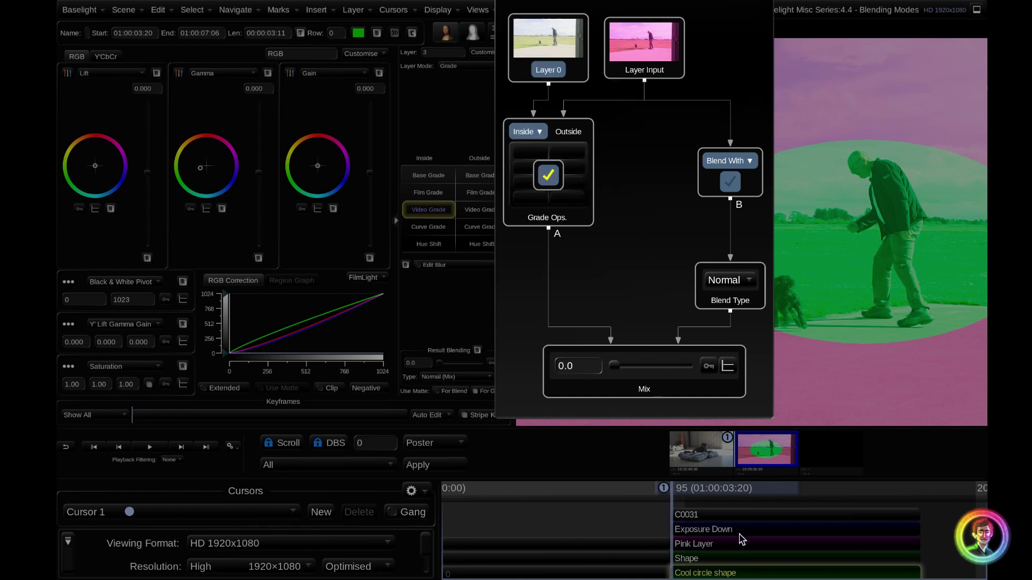
click(554, 75)
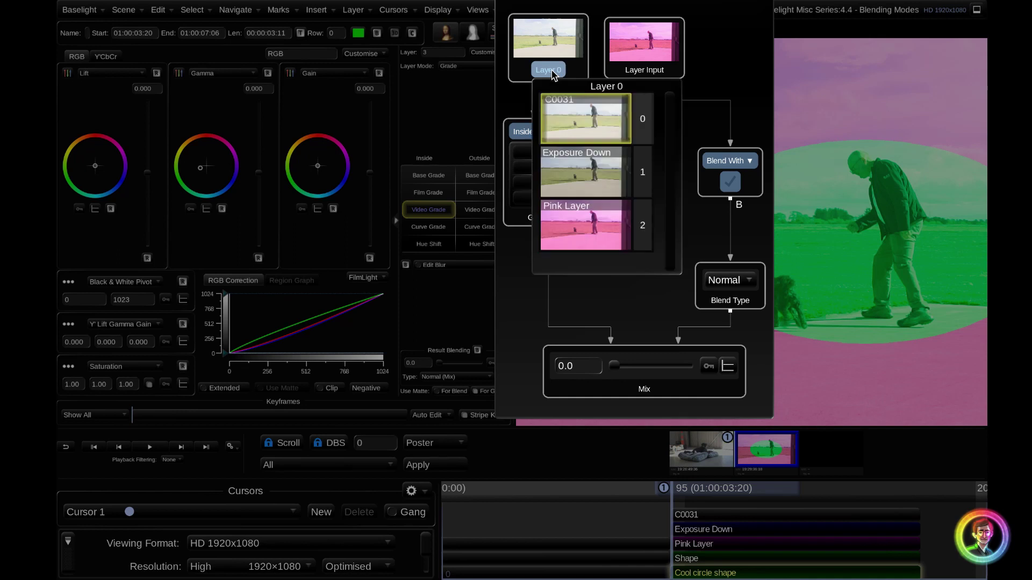
click(591, 183)
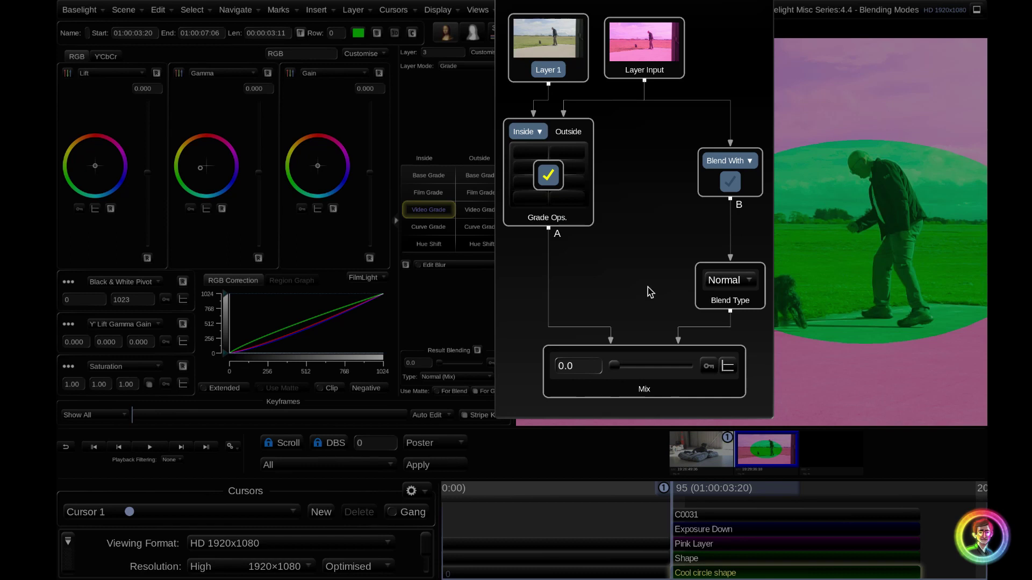
Try the 'A' Multiply 'B' blend type with Blend With set to Raw Image
click(730, 280)
click(755, 343)
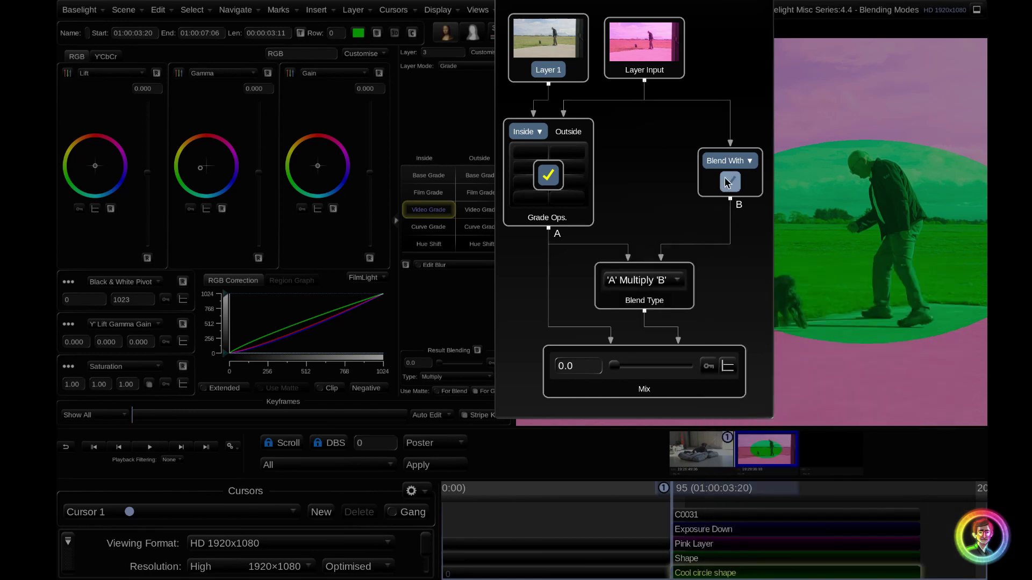
click(733, 161)
click(752, 203)
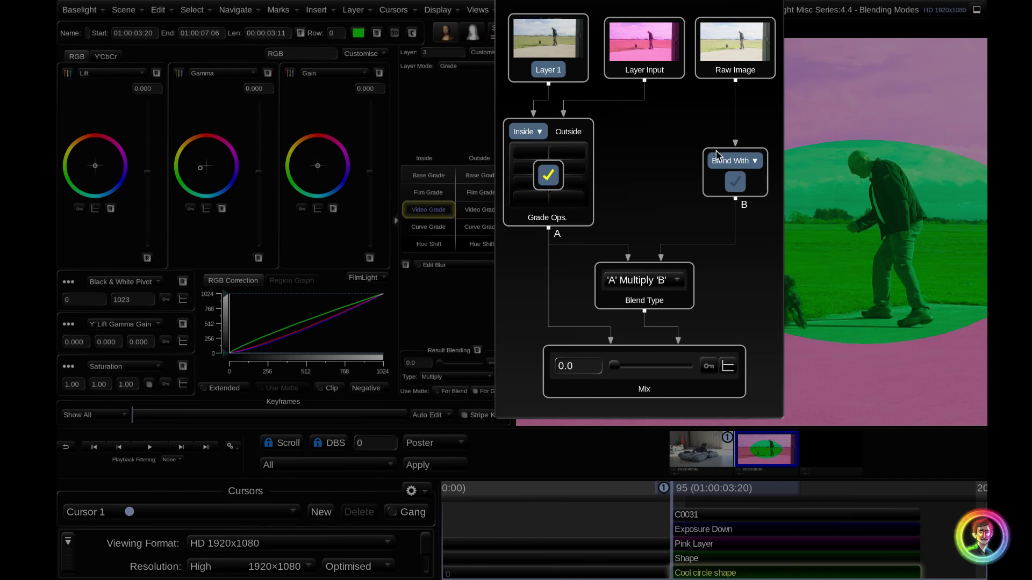
Reset Blend With to Layer Input and the blend type back to Normal
click(733, 161)
click(784, 183)
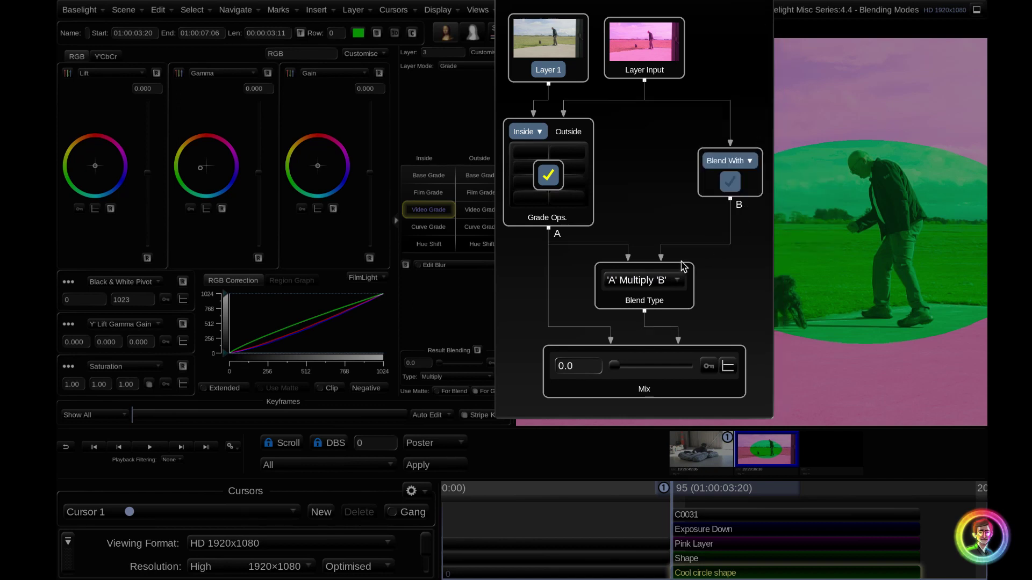
click(672, 279)
click(670, 273)
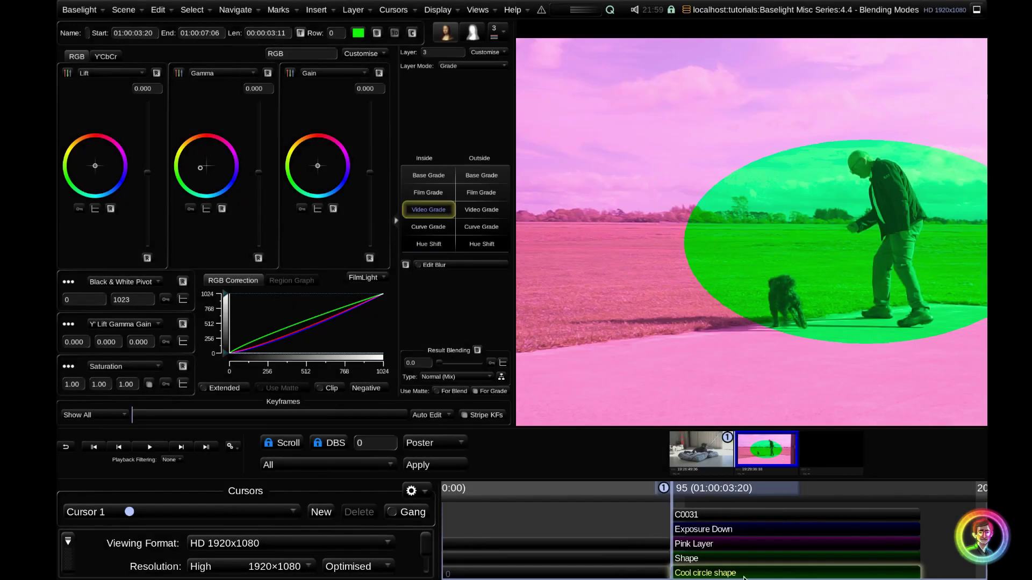
Delete the Cool circle shape layer and bring up the Pink Layer's blend graph
click(744, 572)
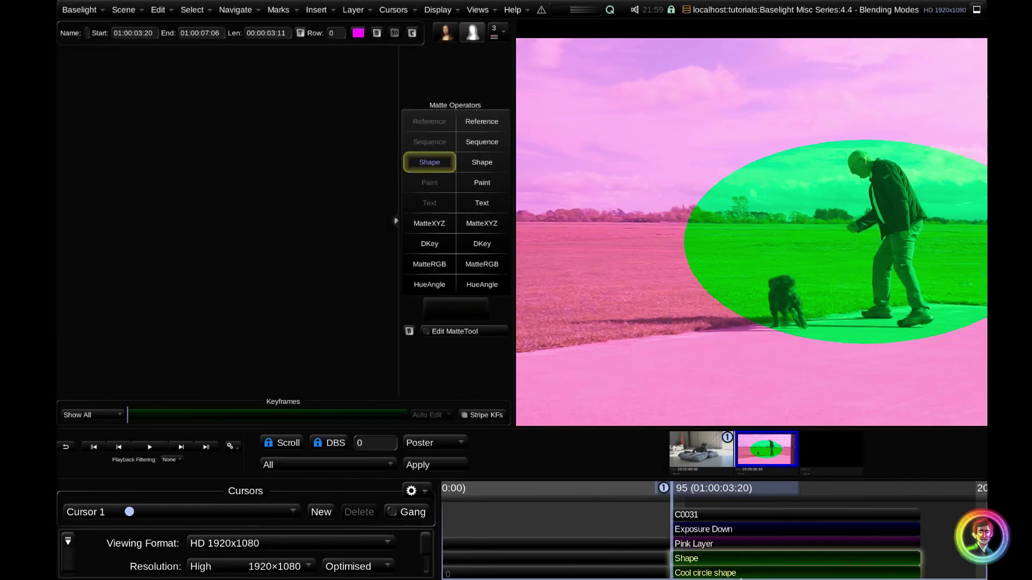
key(Delete)
click(501, 378)
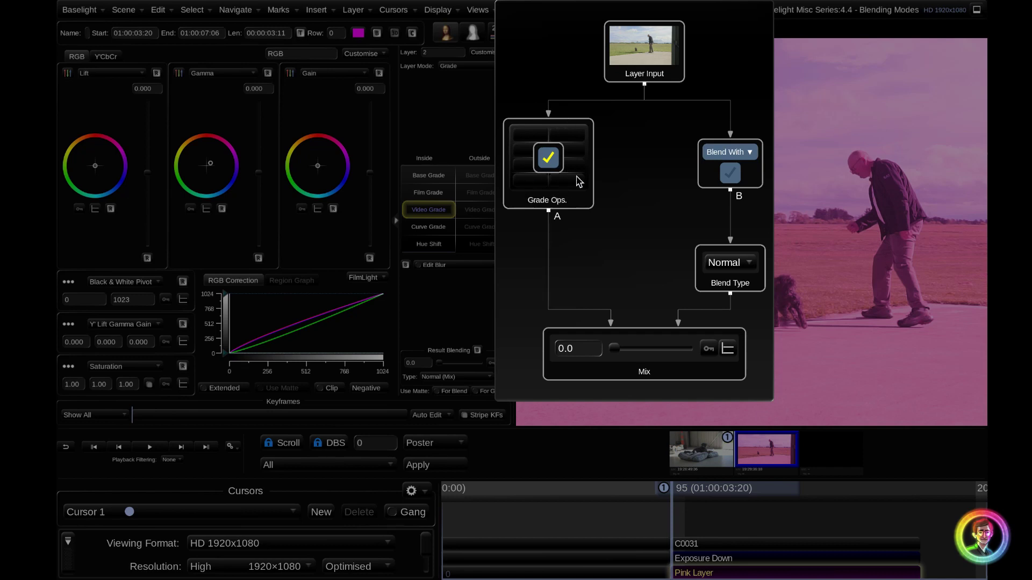
Swap Grade Ops between inputs A and B, raise the mix to 100, then swap back
click(729, 173)
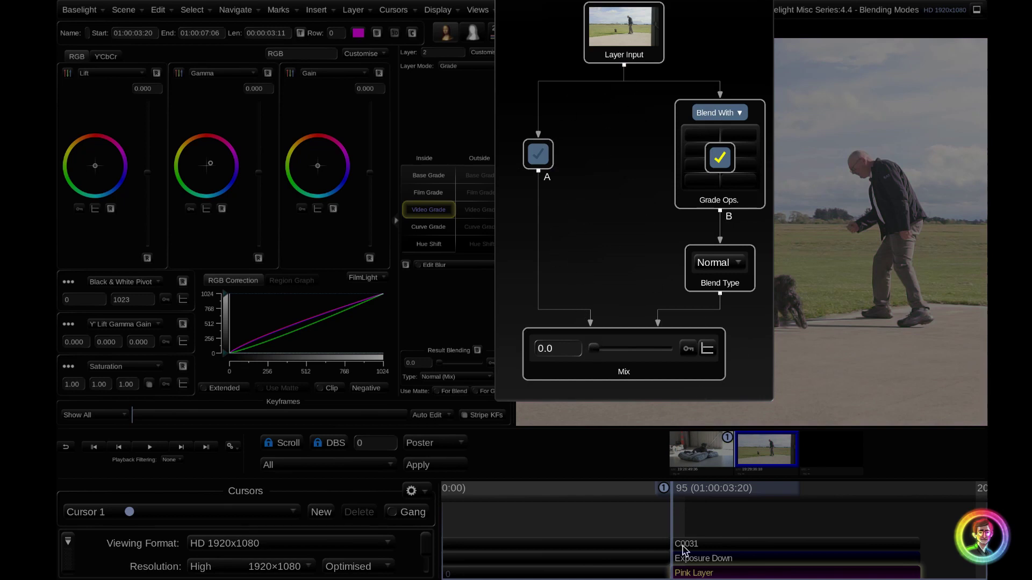
drag(593, 349, 531, 339)
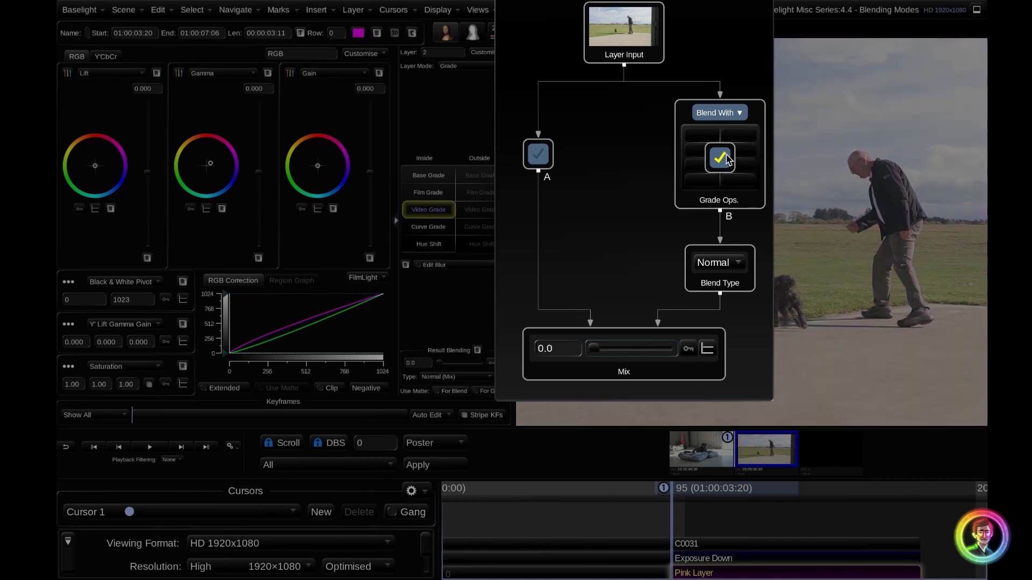
click(538, 154)
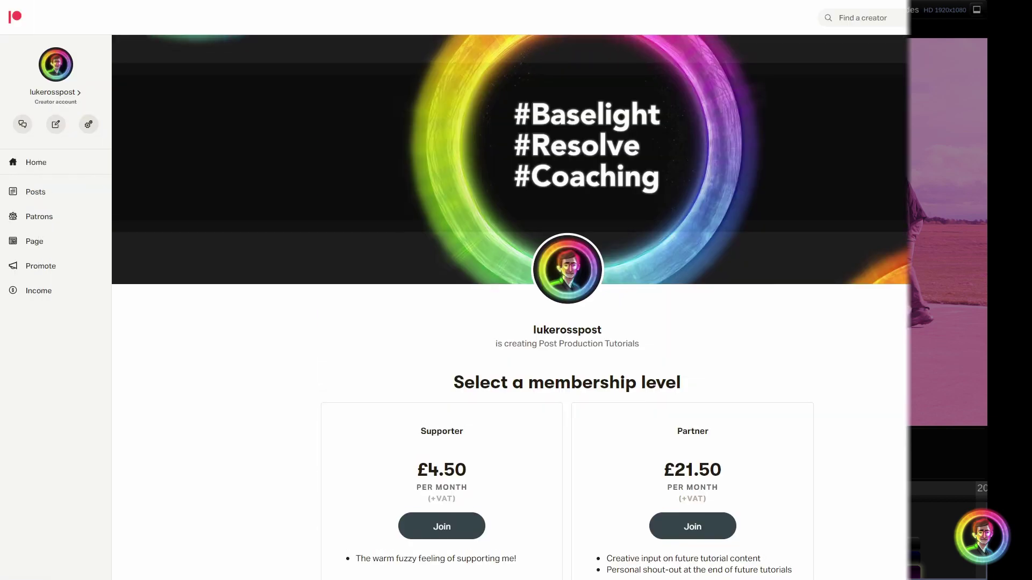
scroll(567, 291, down, 3)
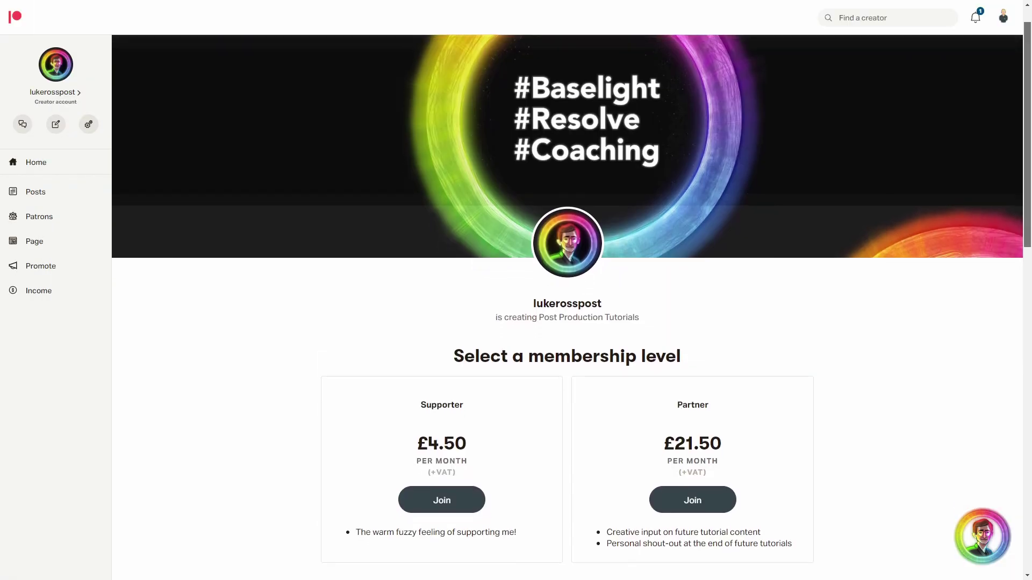
scroll(567, 290, down, 2)
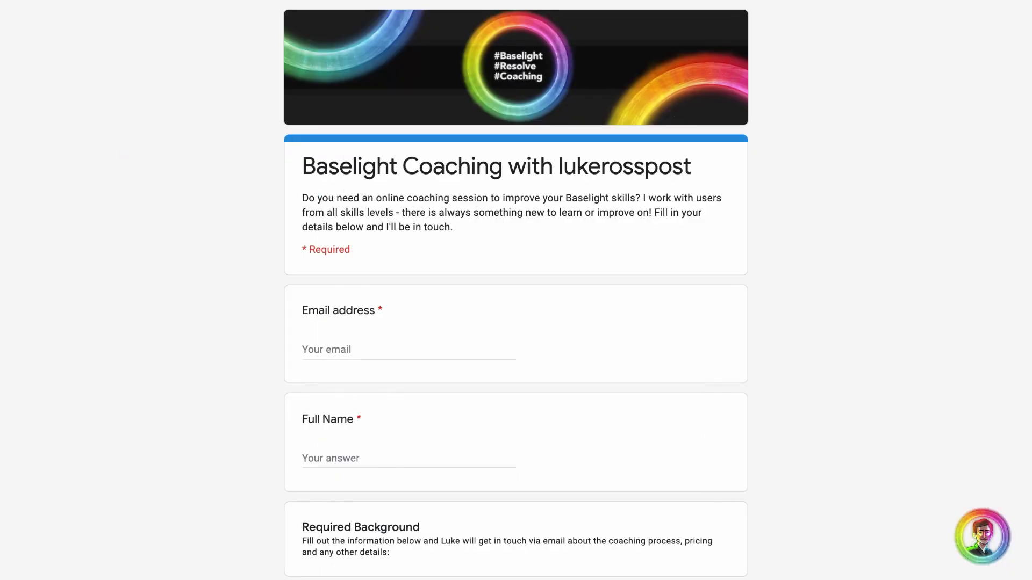
scroll(515, 291, down, 3)
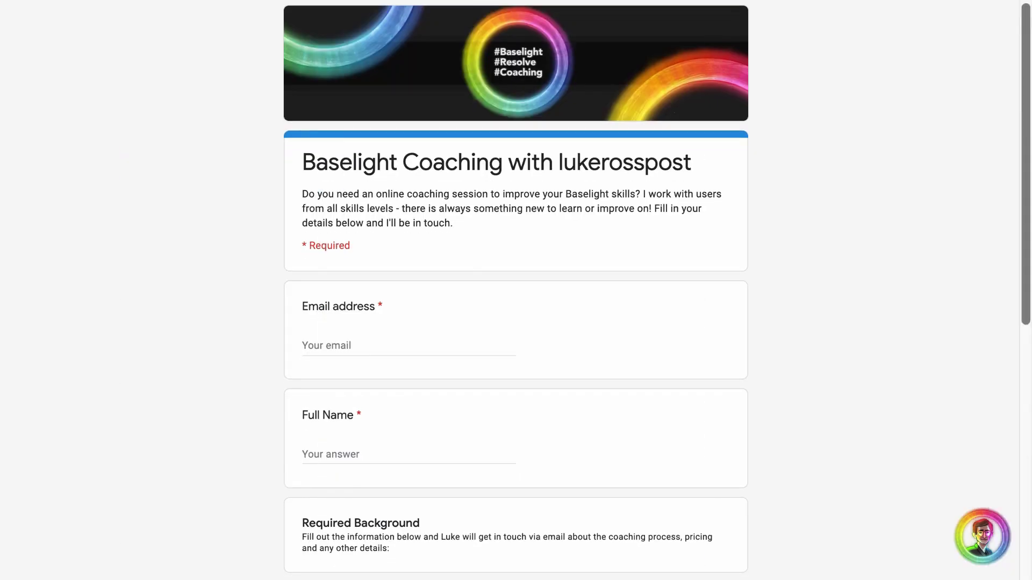
scroll(516, 290, down, 1)
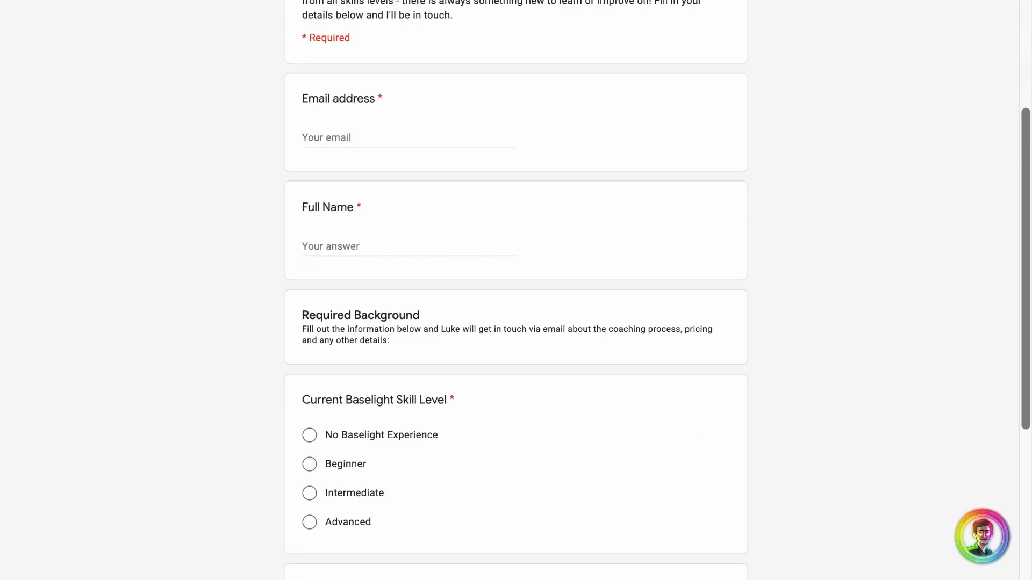
scroll(516, 290, down, 5)
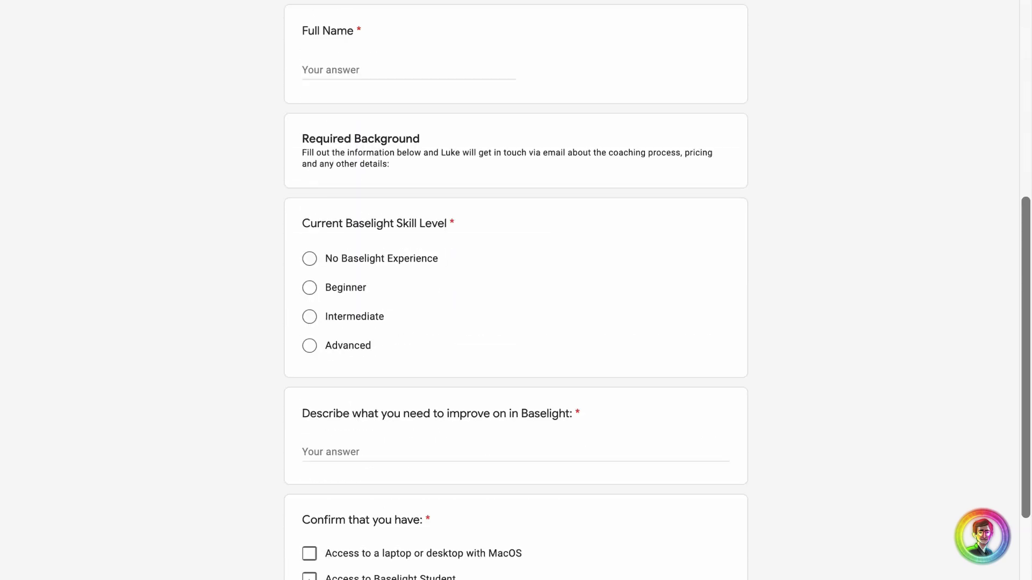
scroll(516, 290, down, 4)
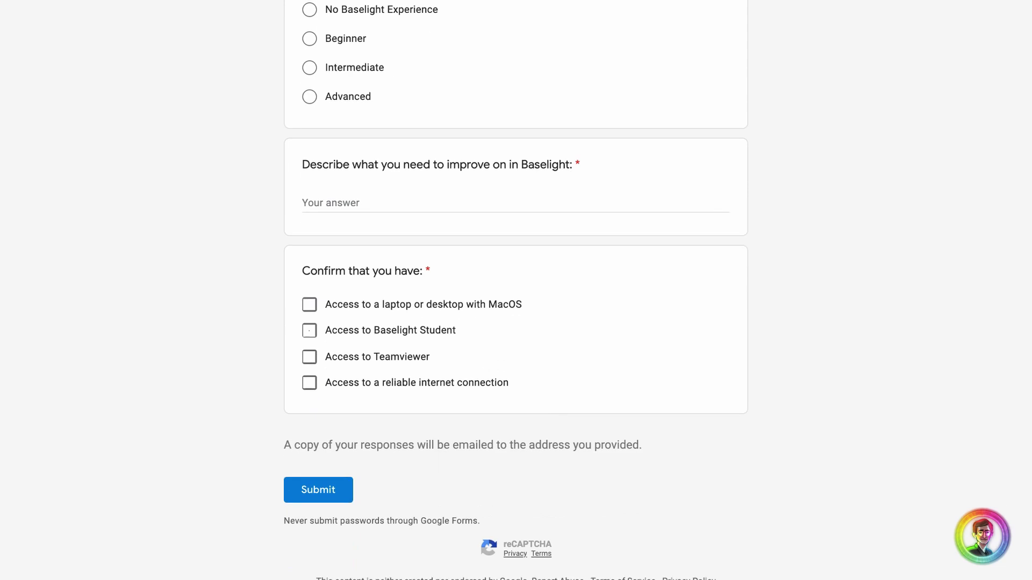
scroll(516, 290, up, 2)
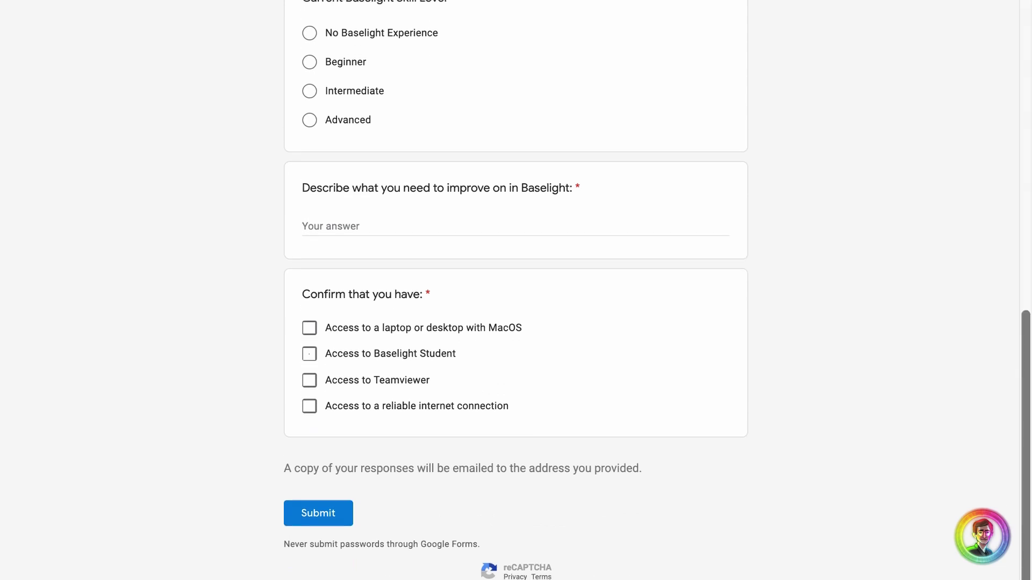